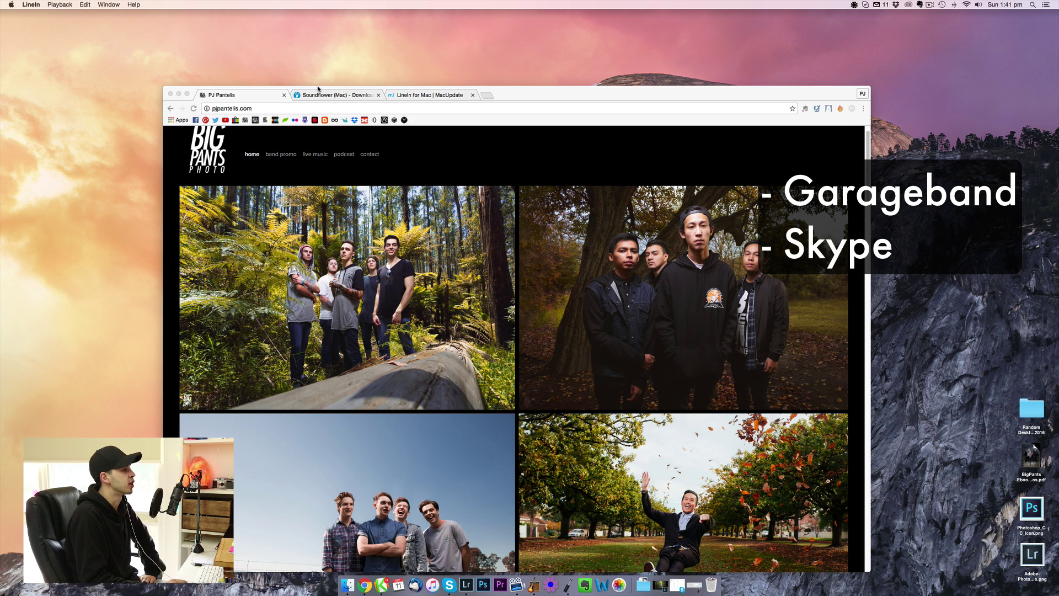
- View the Soundflower and LineIn for Mac download pages in the browser
click(335, 95)
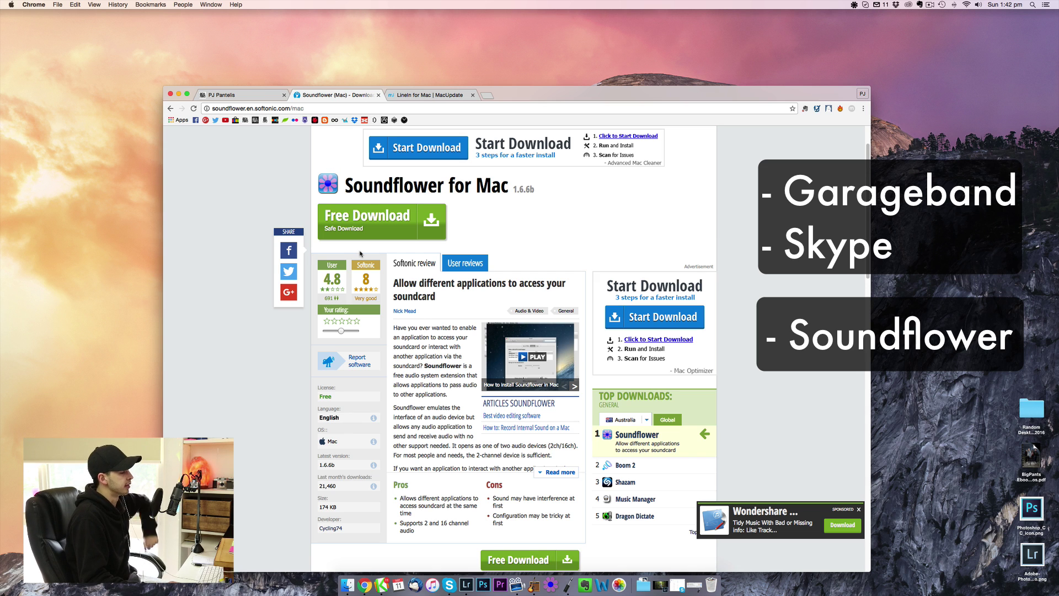
click(415, 95)
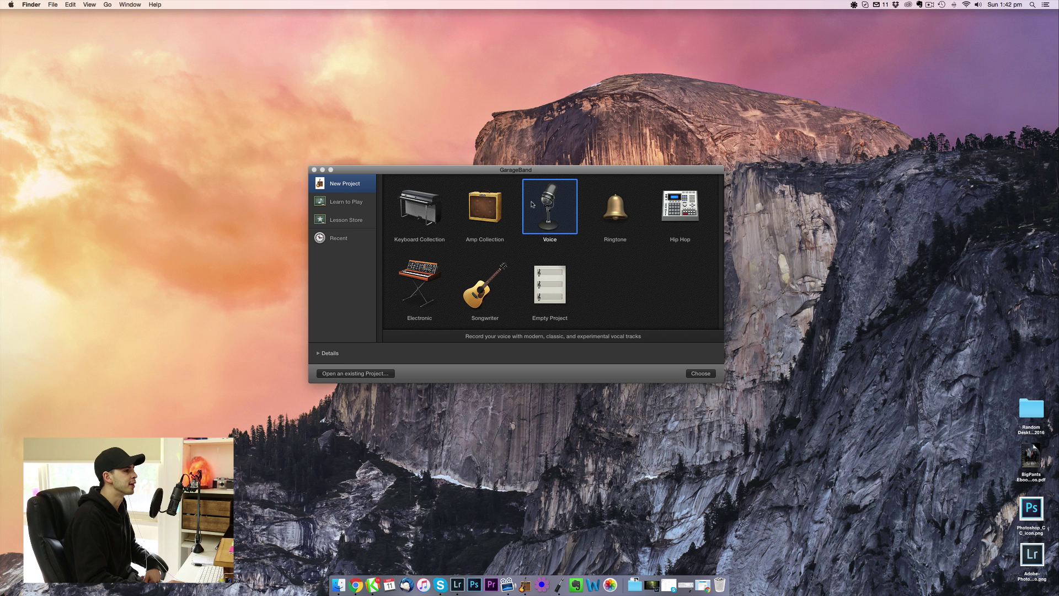
- Create a new GarageBand project from the Voice template
double_click(532, 205)
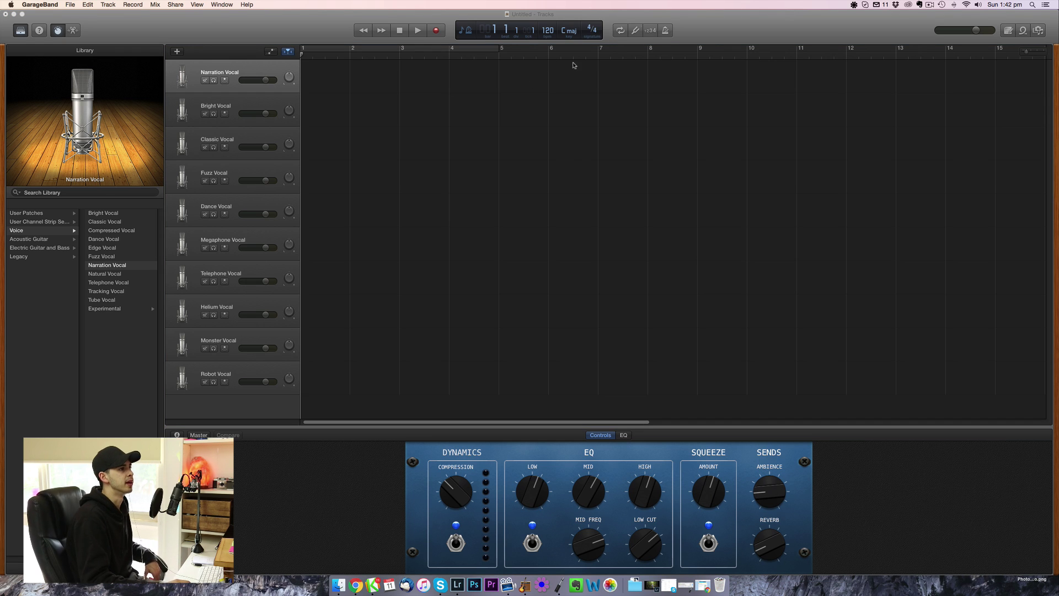
- Check the Soundflowerbed device options and LineIn's input and output devices, then minimize the LineIn window
click(853, 6)
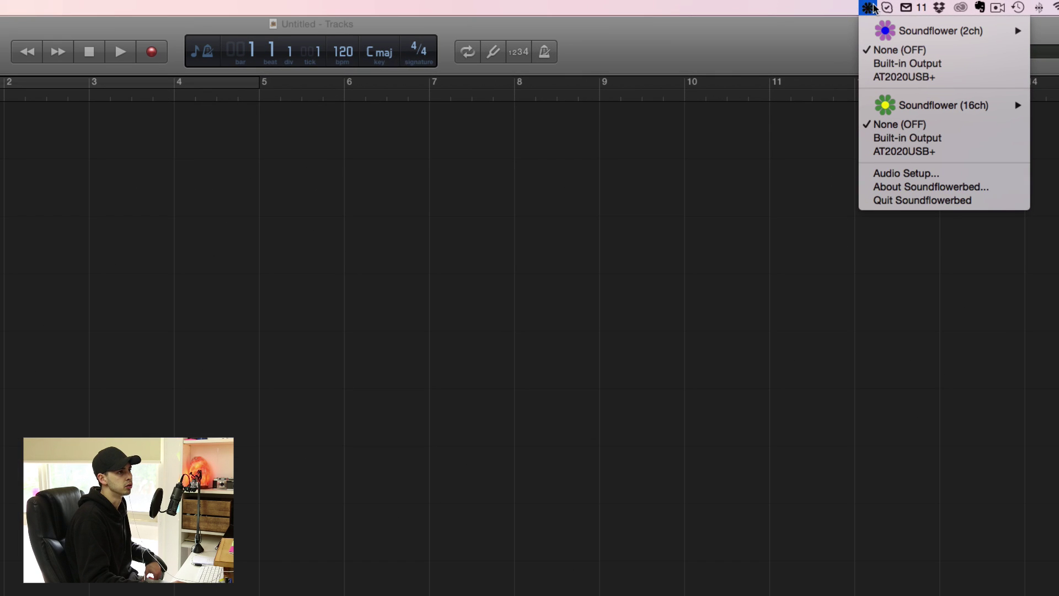
click(633, 335)
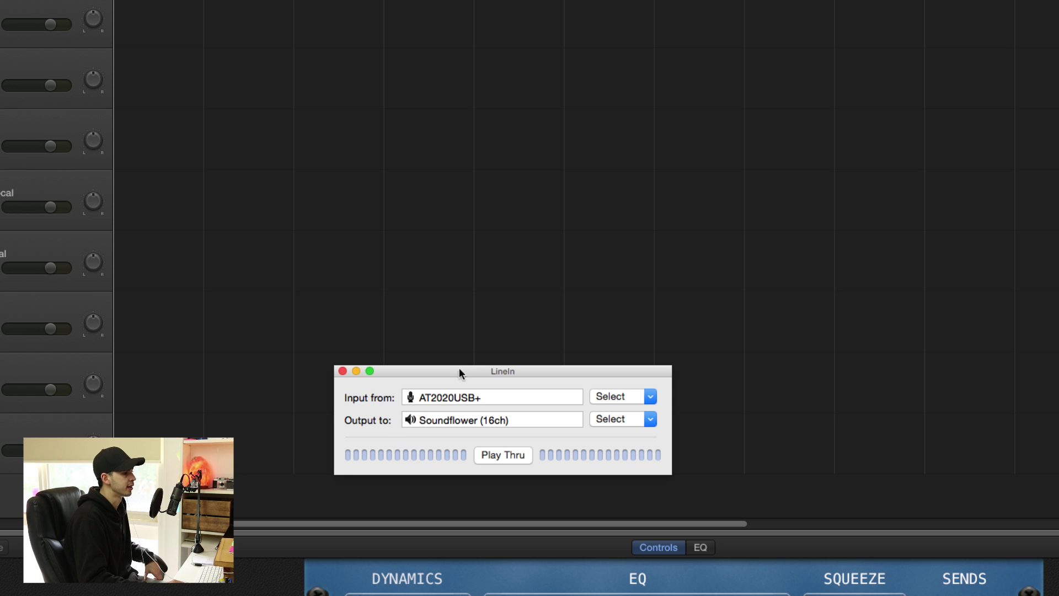
drag(462, 373, 602, 125)
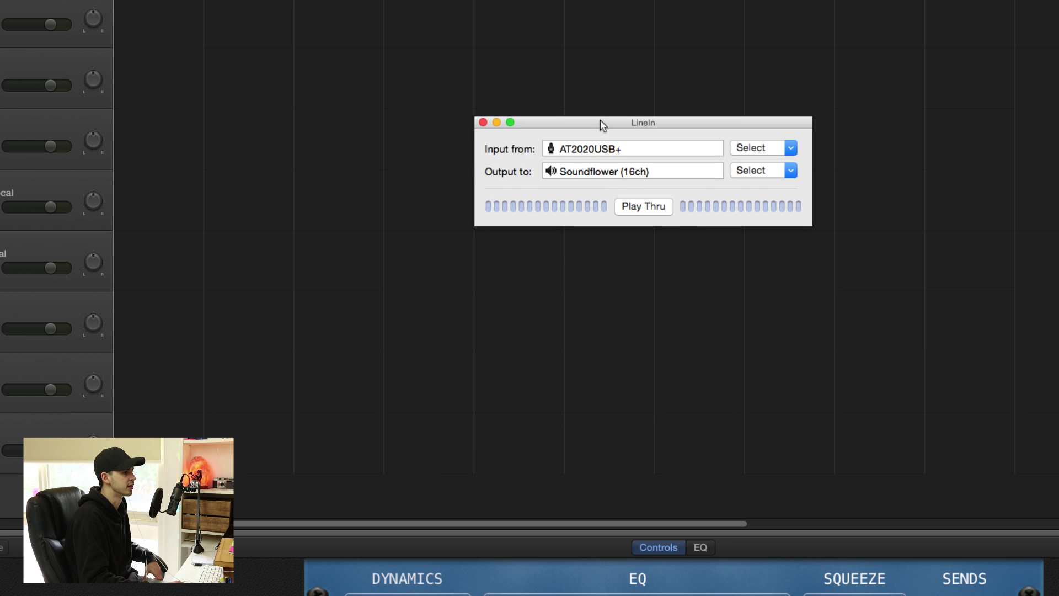
click(496, 122)
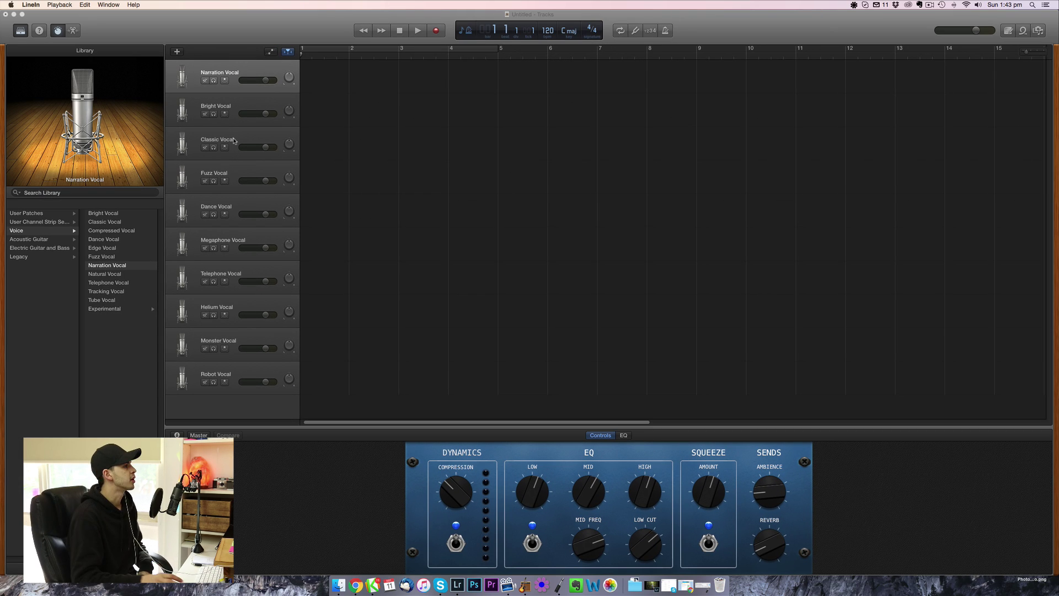
- In the system Sound preferences, choose AT2020USB+ as the input device and lower its input volume slightly
click(10, 4)
click(38, 29)
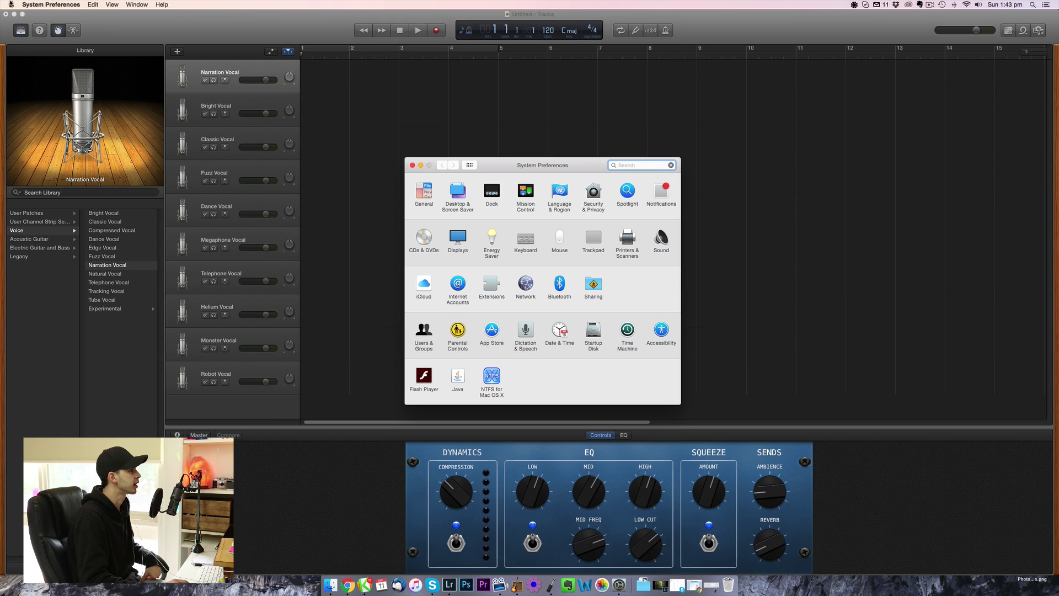
click(13, 4)
click(541, 173)
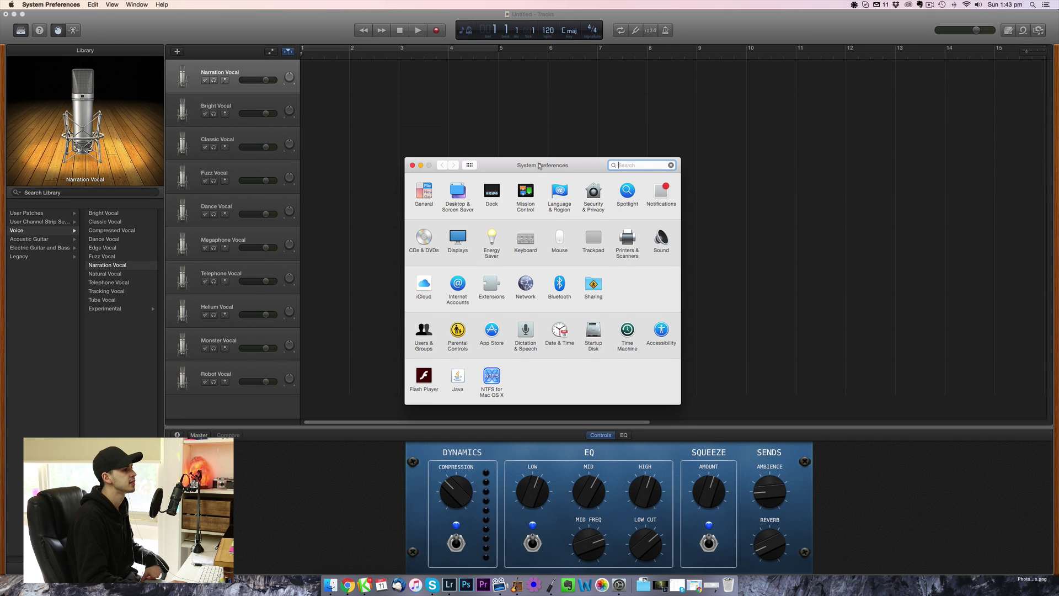
drag(557, 167, 561, 120)
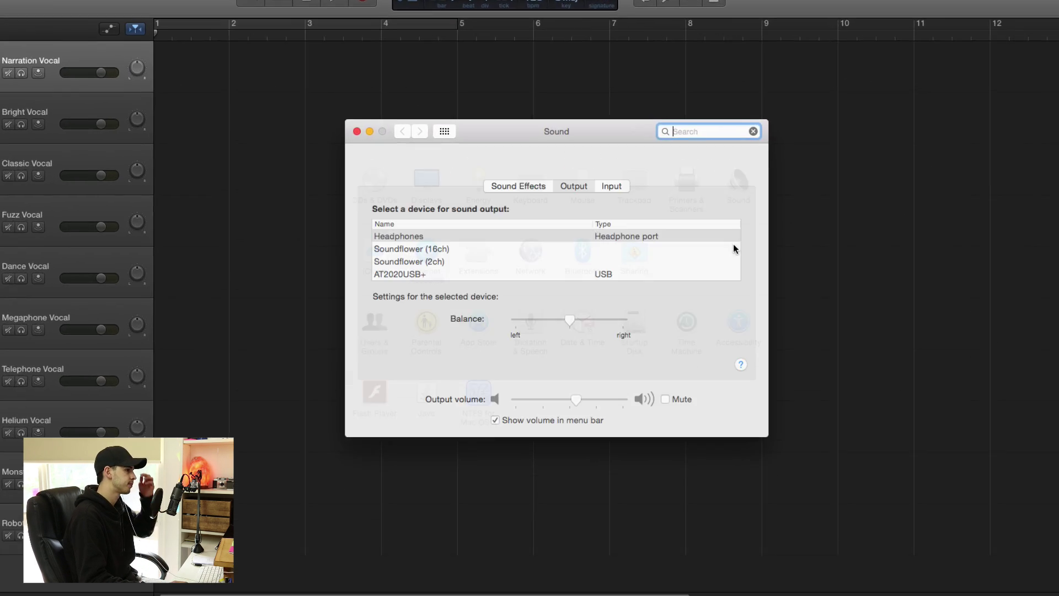
click(598, 139)
scroll(576, 165, down, 2)
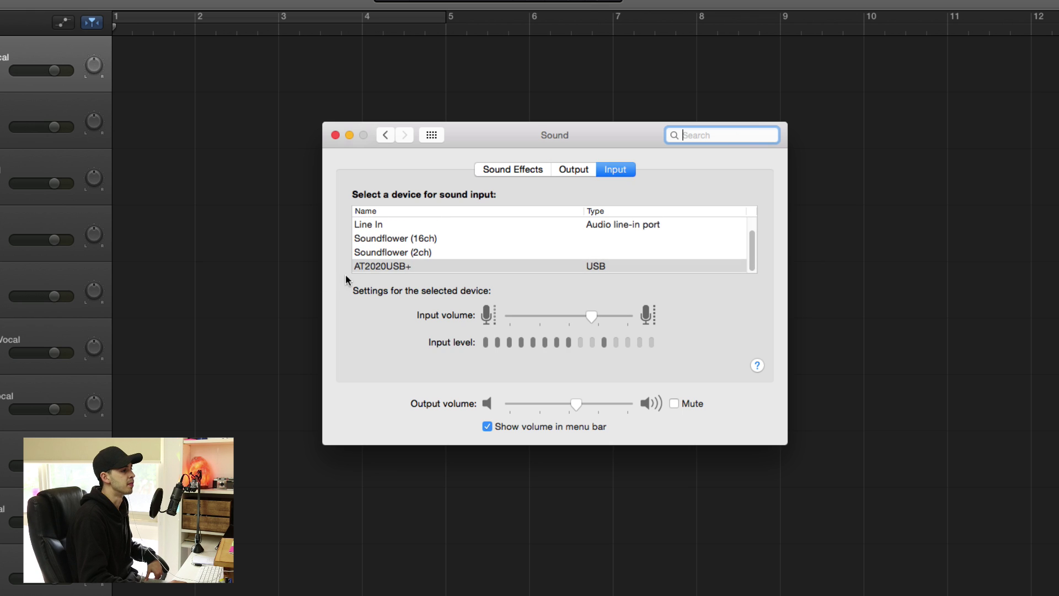
click(398, 266)
drag(593, 319, 587, 322)
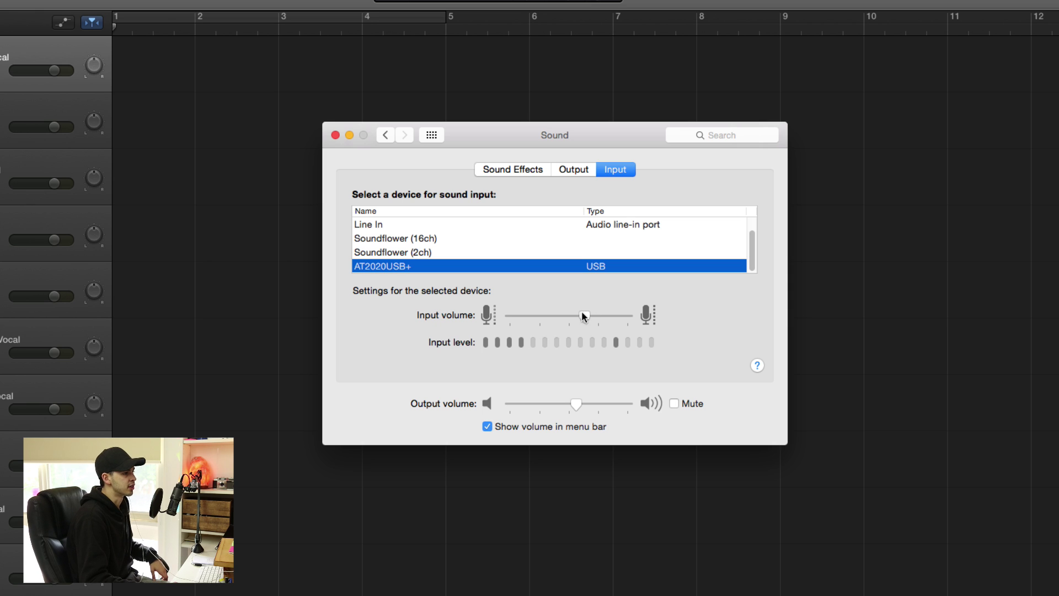
- Choose Headphones as the system sound output device and close the Sound preferences
click(568, 171)
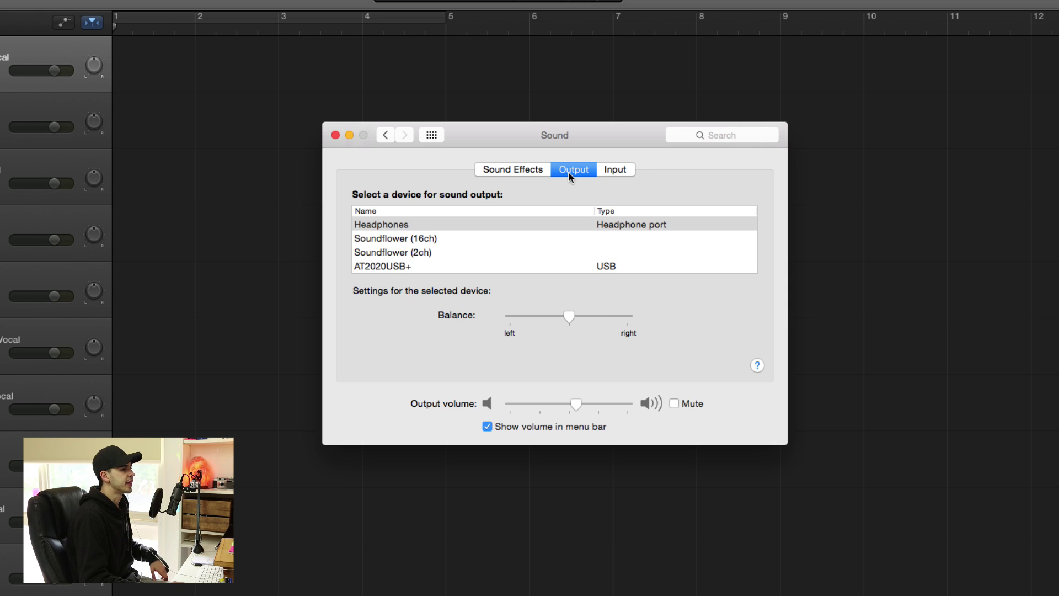
click(508, 223)
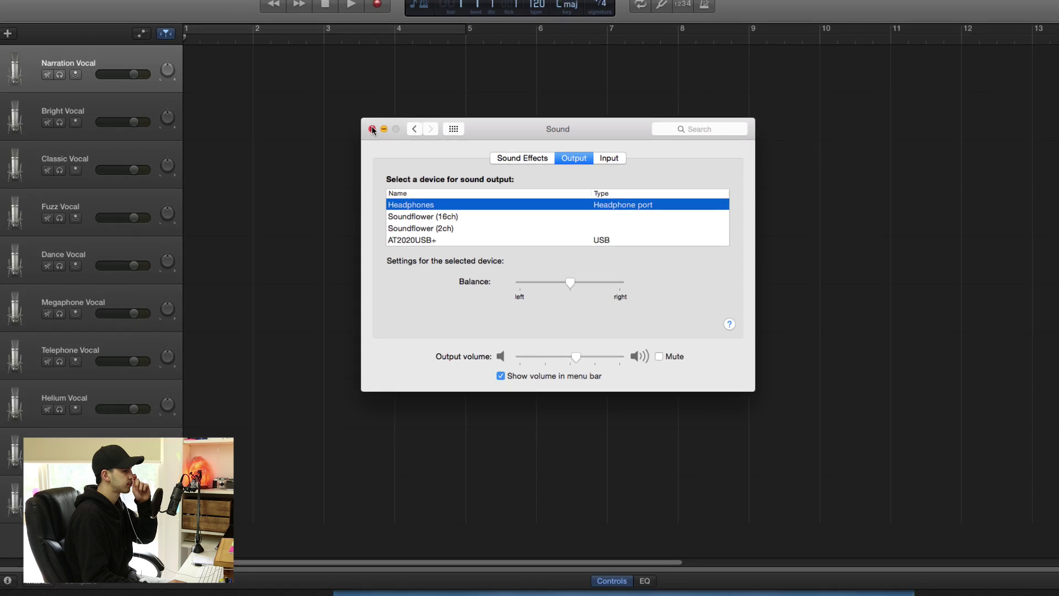
click(335, 135)
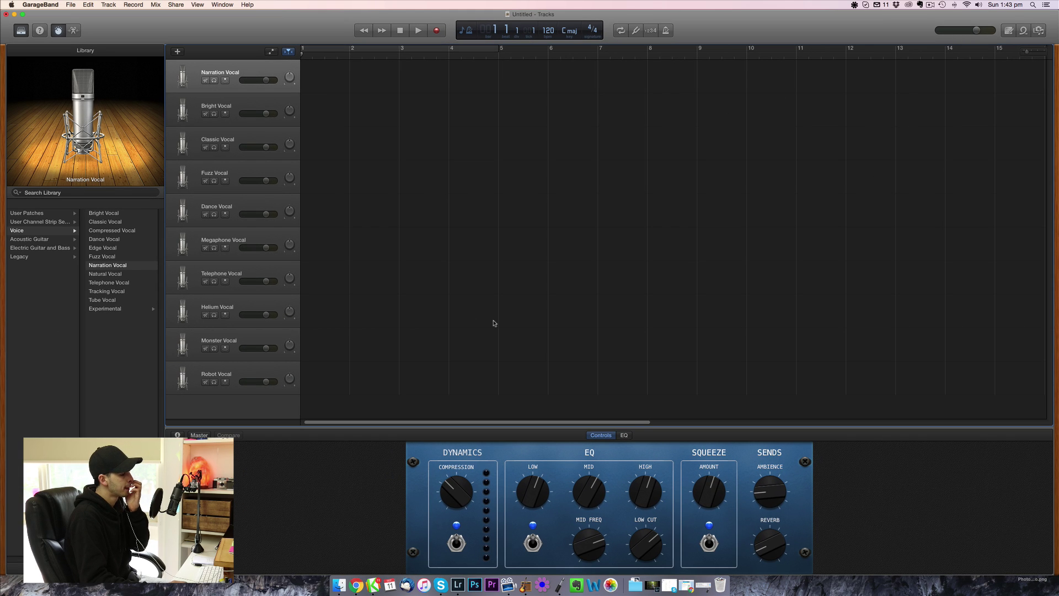
- Review the Soundflowerbed output options for the 2ch and 16ch channels
click(855, 5)
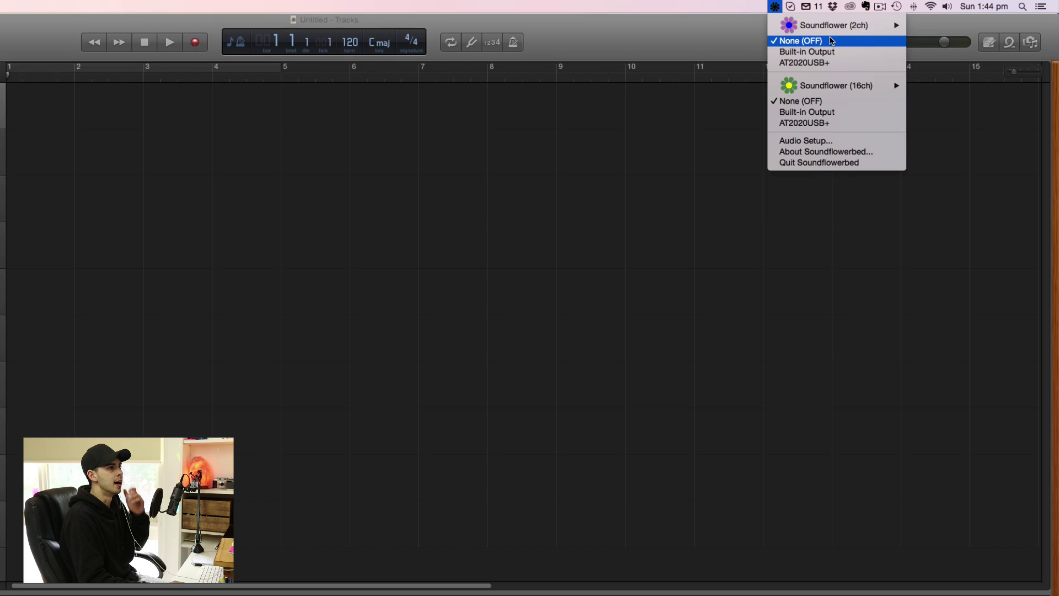
mouse_move(890, 92)
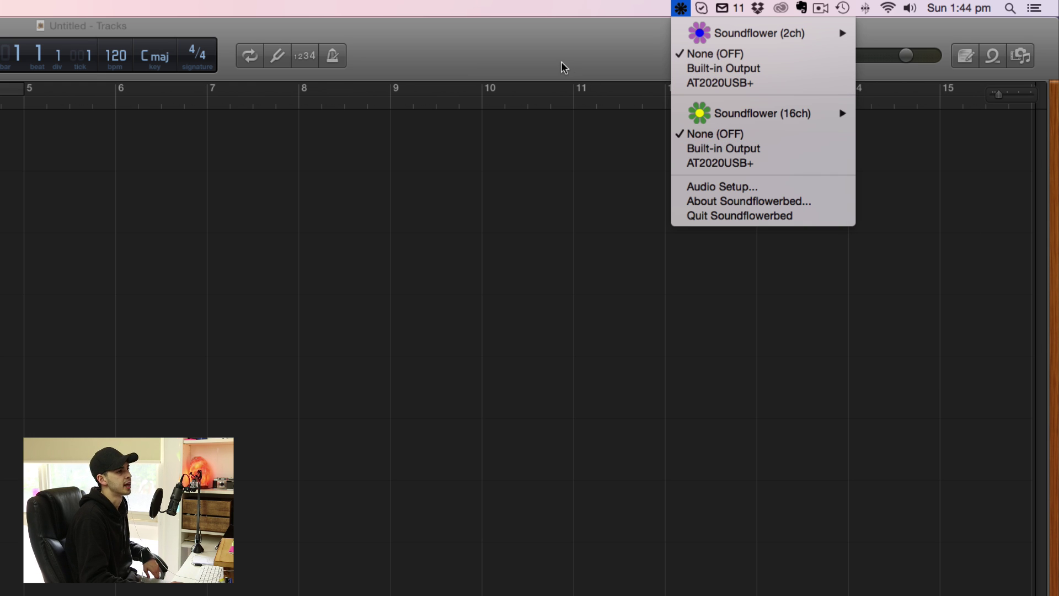
click(507, 48)
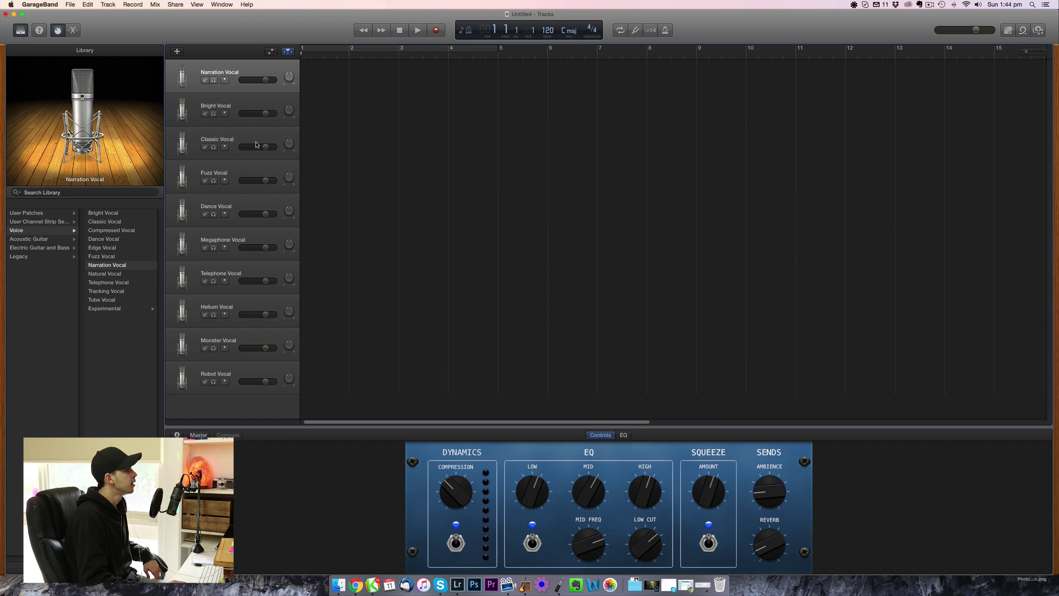
- Set the input device to Soundflower (16ch) in GarageBand's Audio/MIDI preferences
click(39, 4)
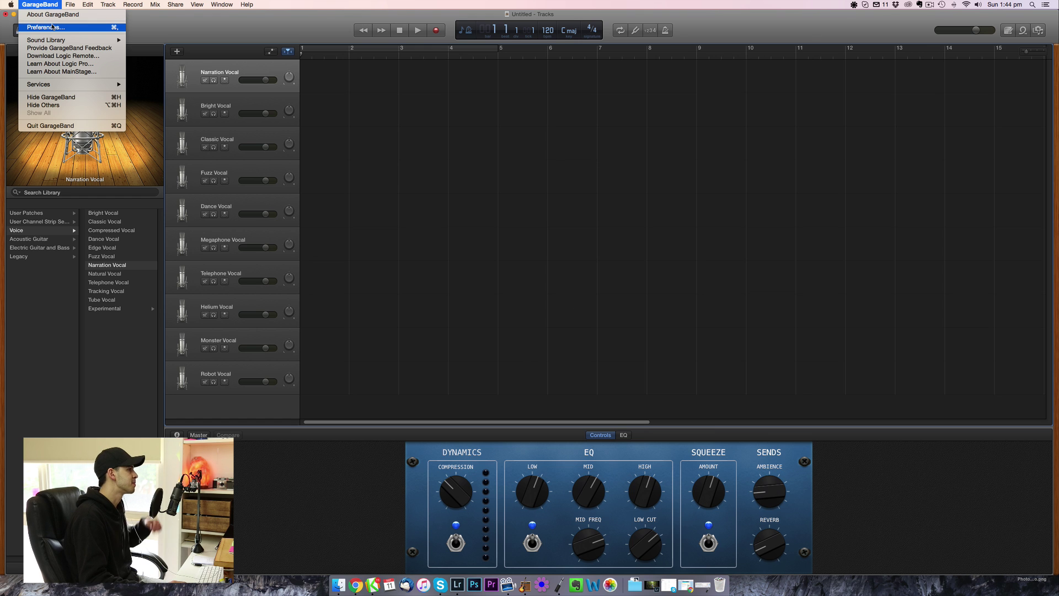
click(53, 26)
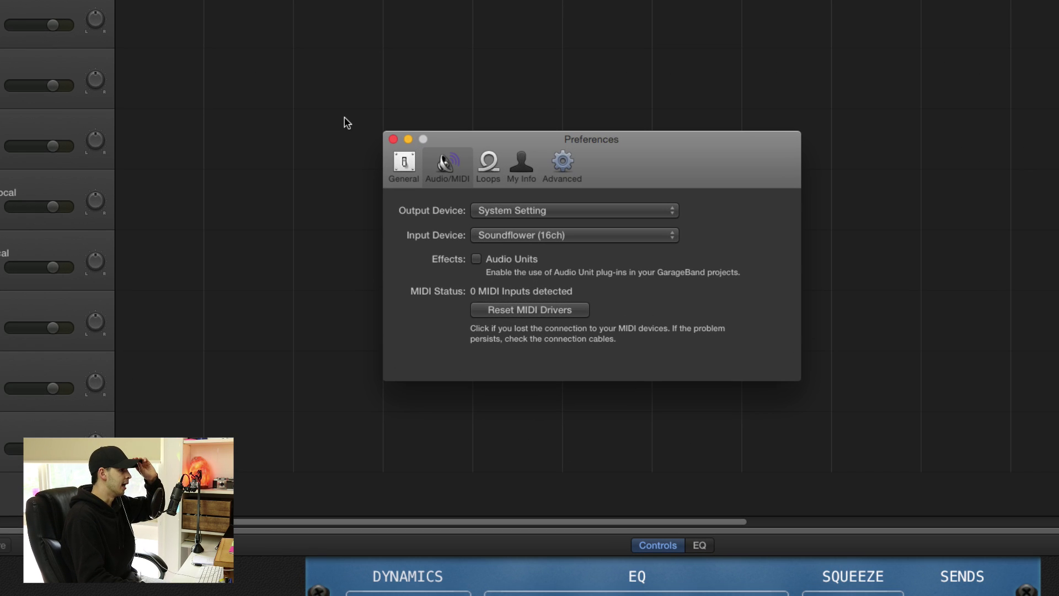
click(411, 165)
click(449, 174)
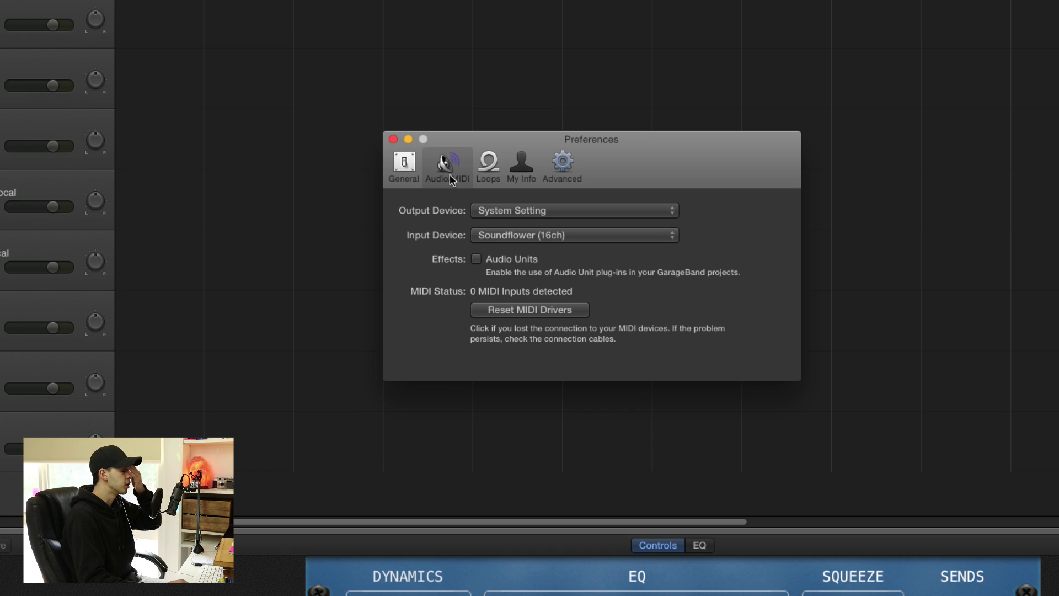
click(535, 237)
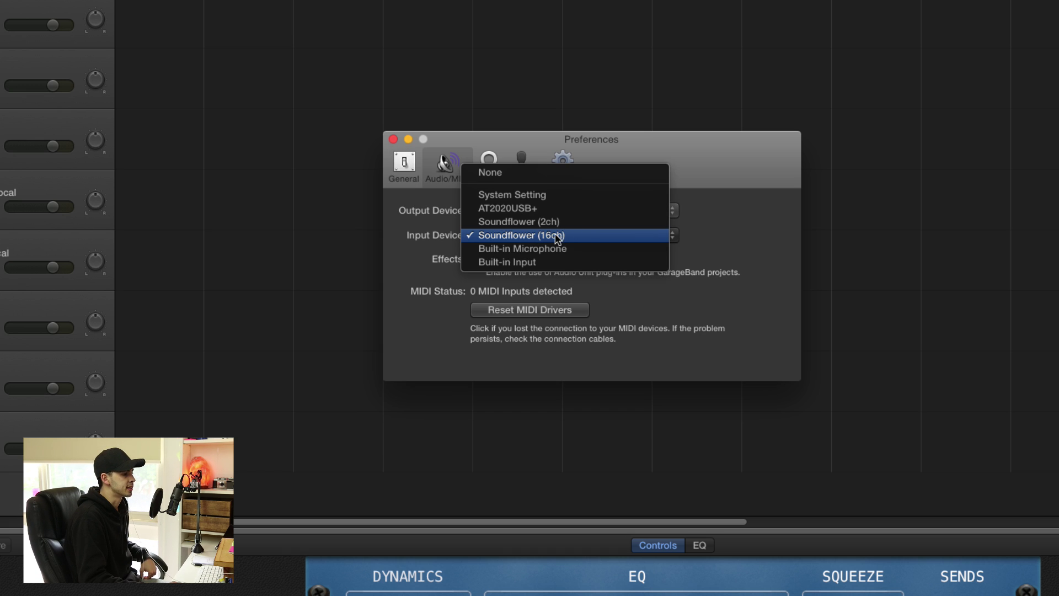
click(579, 237)
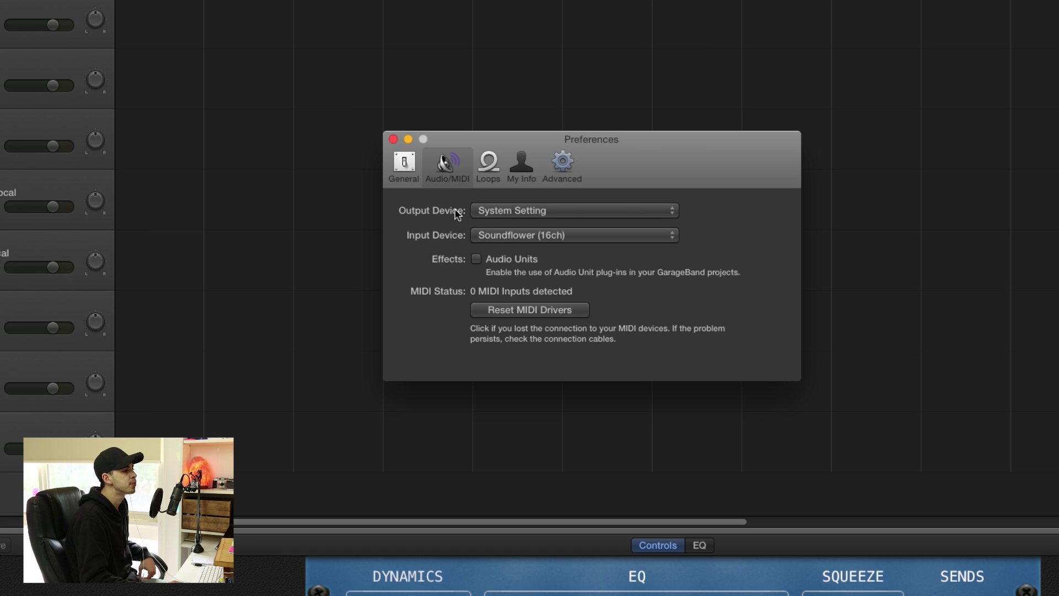
- Set GarageBand's output device to System Setting and dismiss the preferences window
click(517, 213)
click(514, 213)
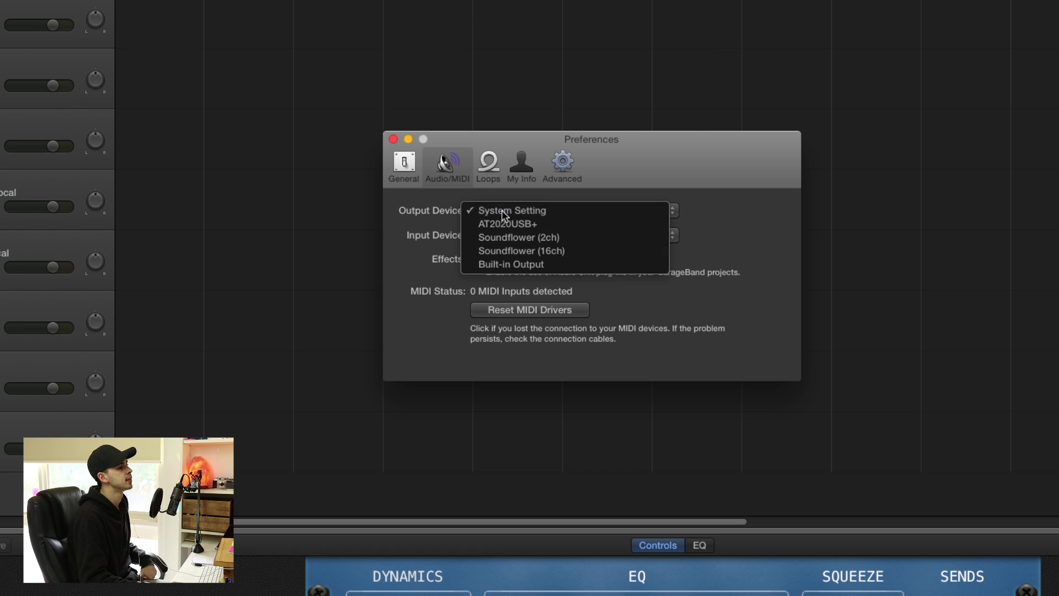
click(408, 139)
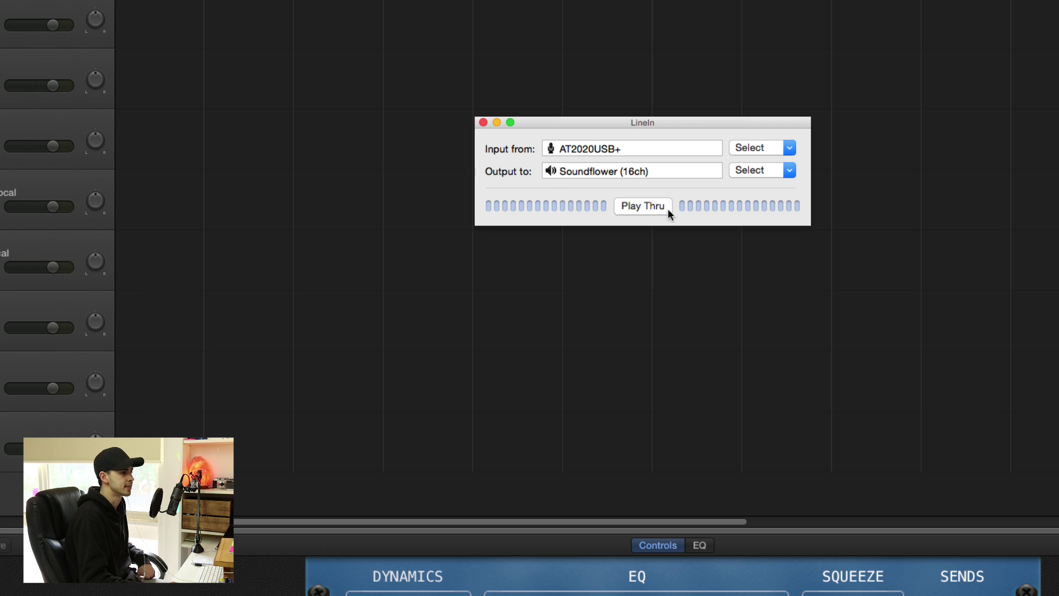
- Start Play Thru in LineIn to route AT2020USB+ to Soundflower (16ch)
click(634, 209)
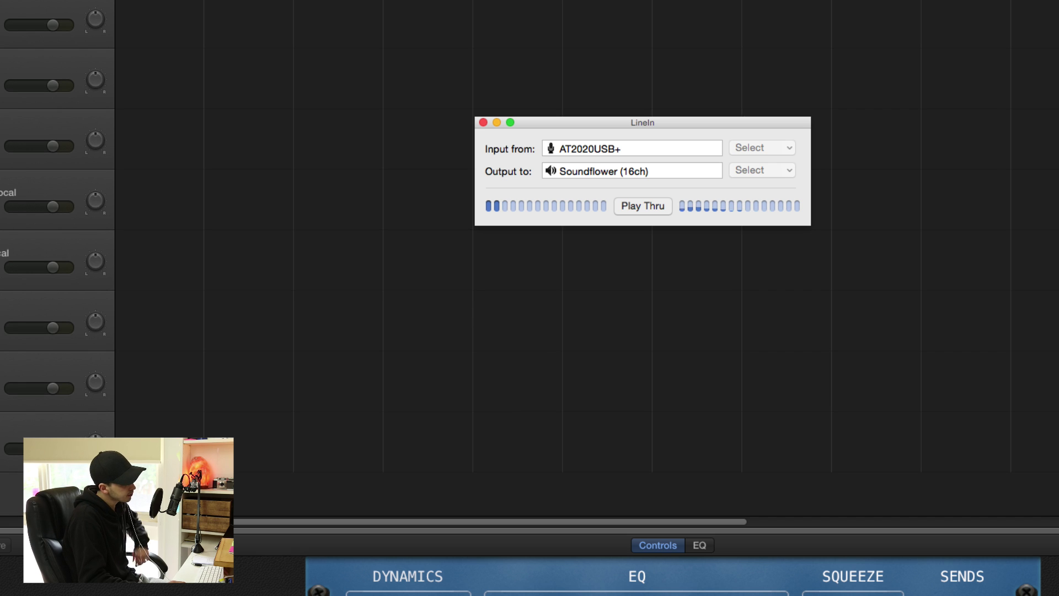
- Switch to Skype and set both Ringing and Speakers to Soundflower (16ch) in its Audio/Video preferences
key(super+Tab)
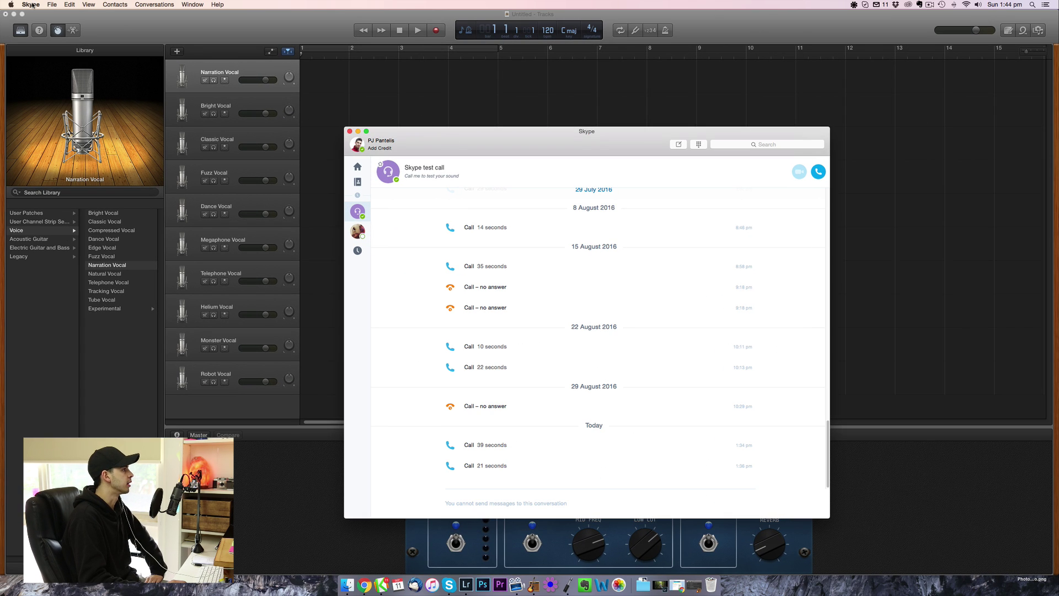
click(31, 4)
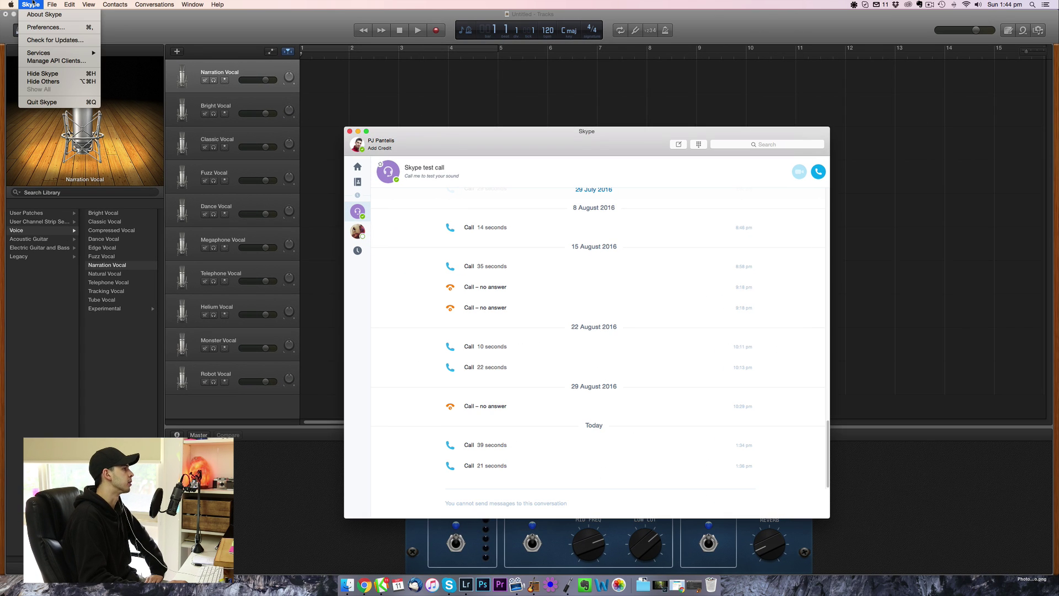
click(44, 26)
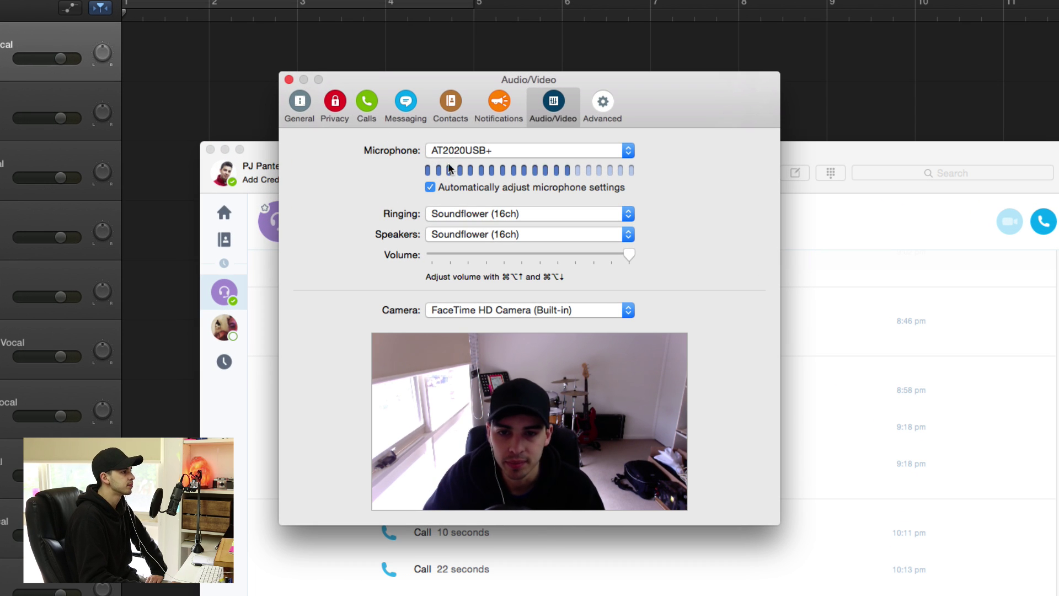
click(448, 218)
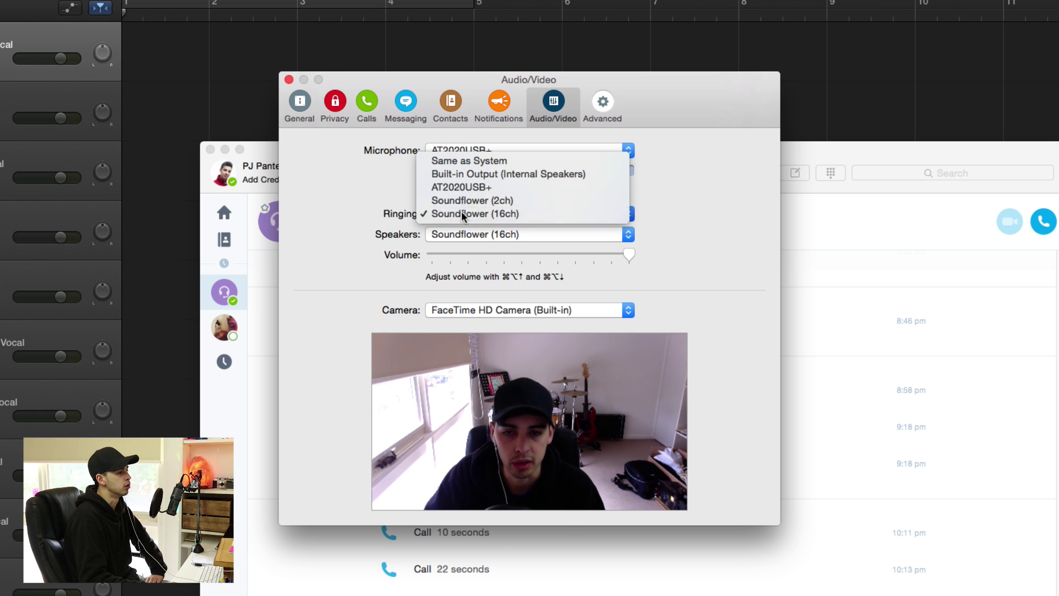
click(454, 215)
click(480, 236)
click(481, 242)
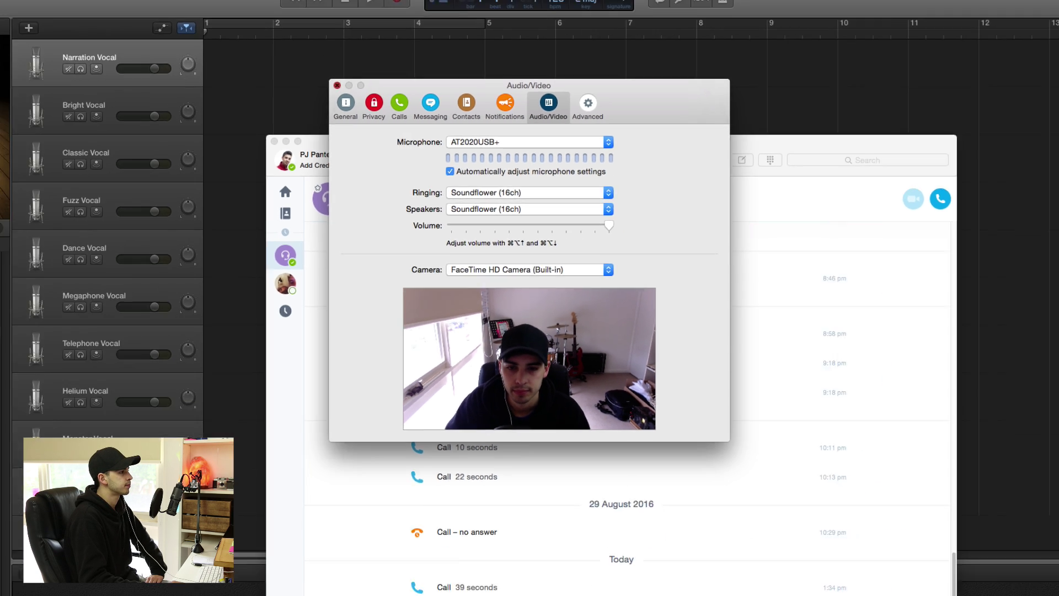
click(287, 80)
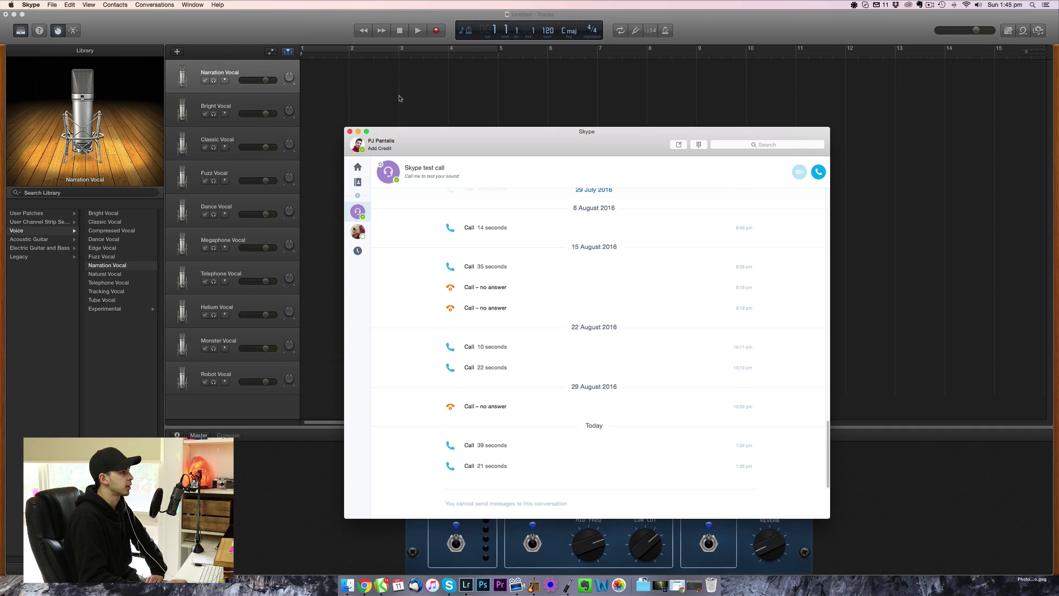
- Switch to GarageBand and delete all the existing vocal tracks, from Robot Vocal up to Narration Vocal
click(338, 55)
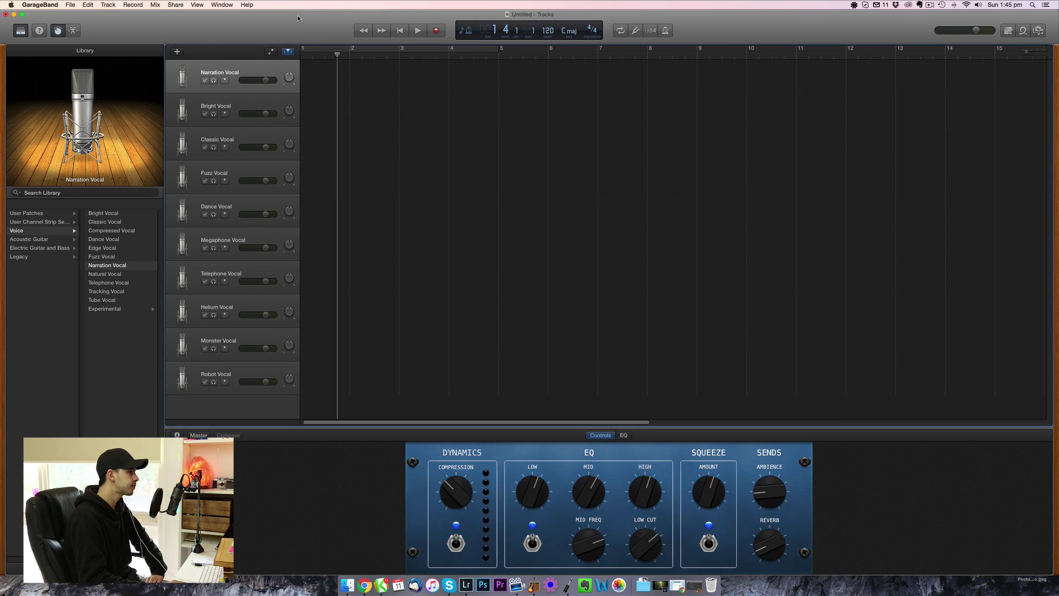
click(254, 368)
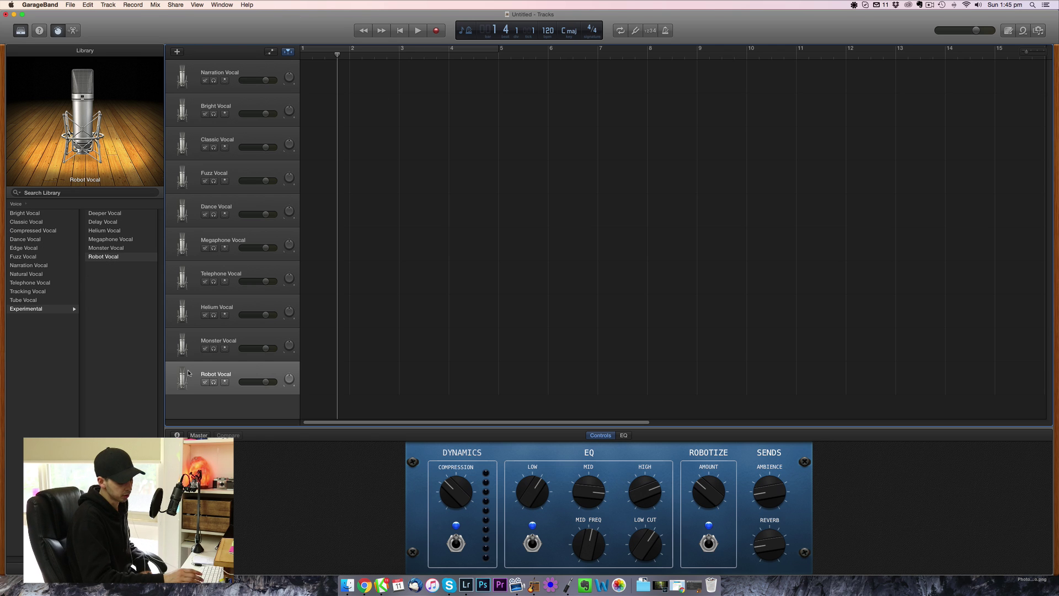
key(super+BackSpace)
key(super+BackSpace)
key(super+BackSpace)
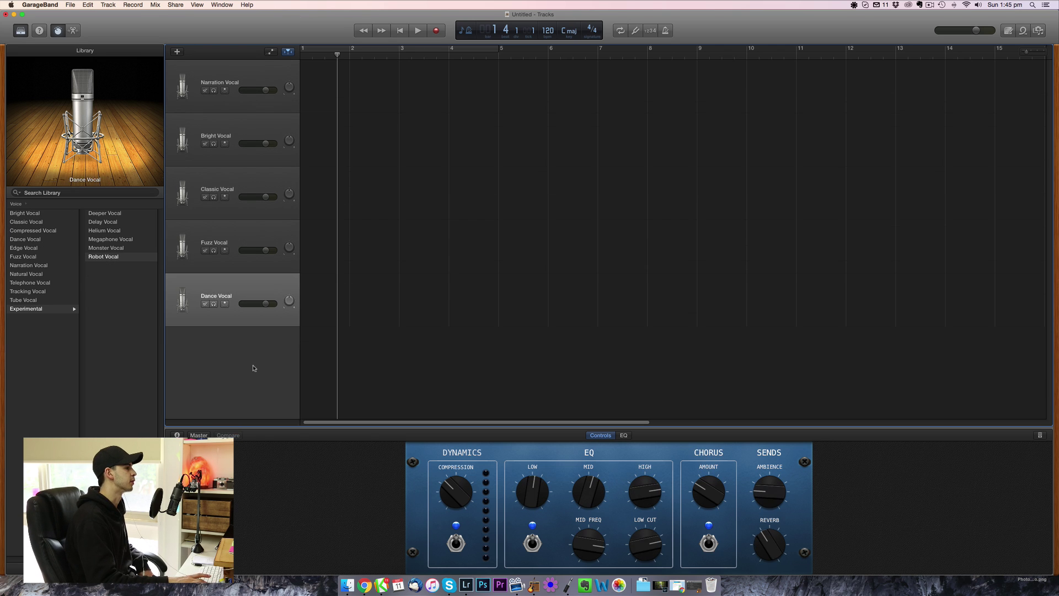
key(super+BackSpace)
key(super+BackSpace)
key(super+BackSpace)
key(super+BackSpace)
key(super+BackSpace)
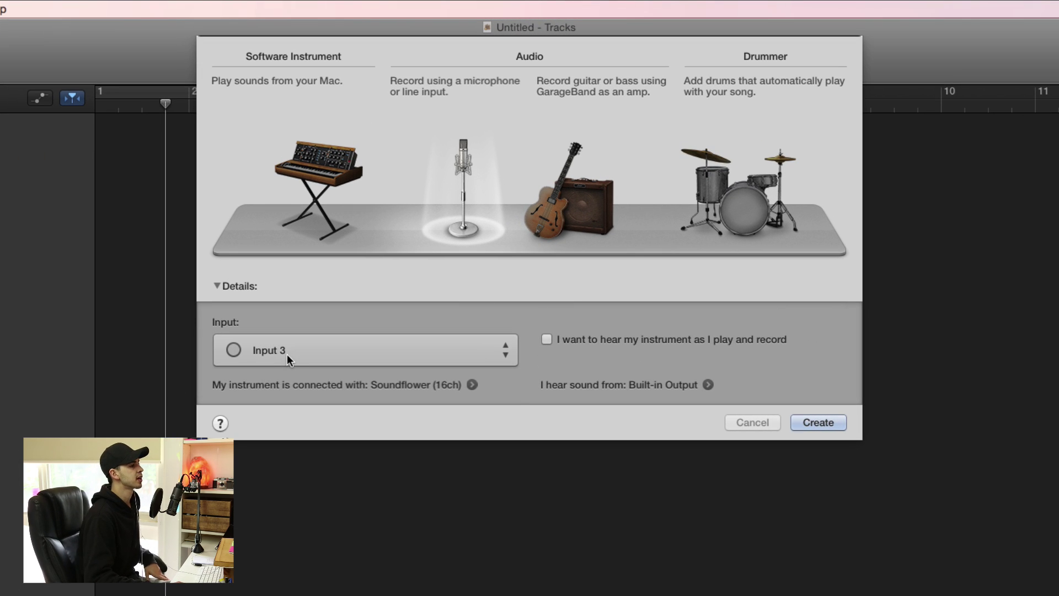
- Create a microphone audio track that records from Input 1 of Soundflower (16ch)
click(288, 356)
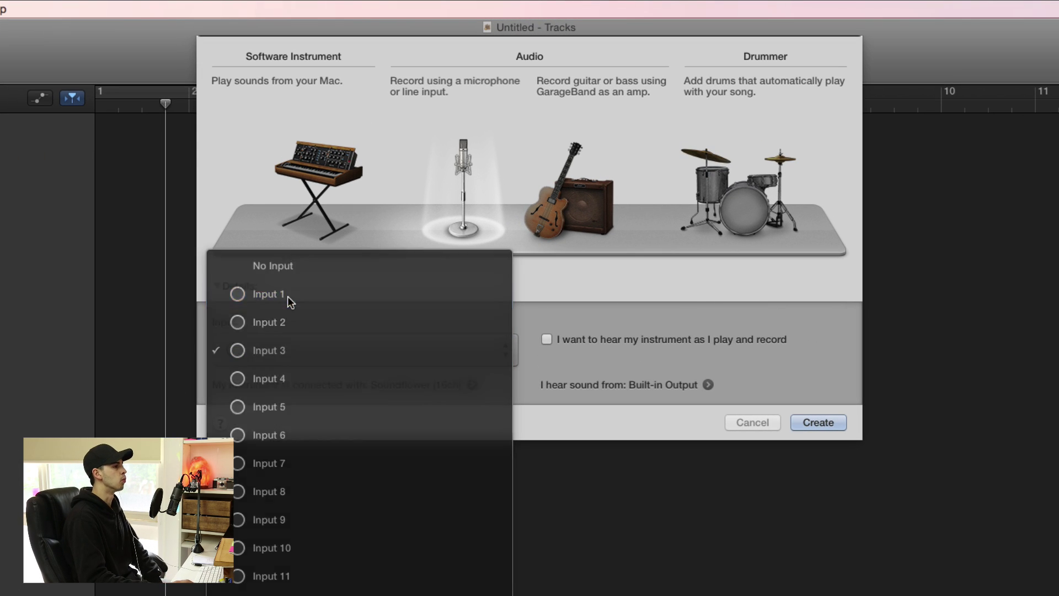
click(287, 299)
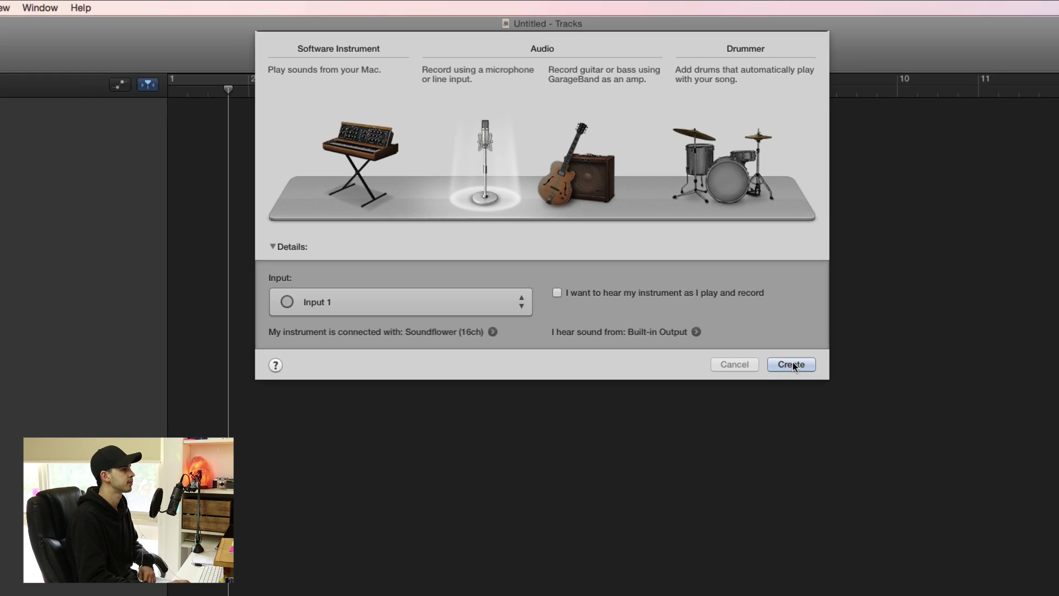
click(826, 422)
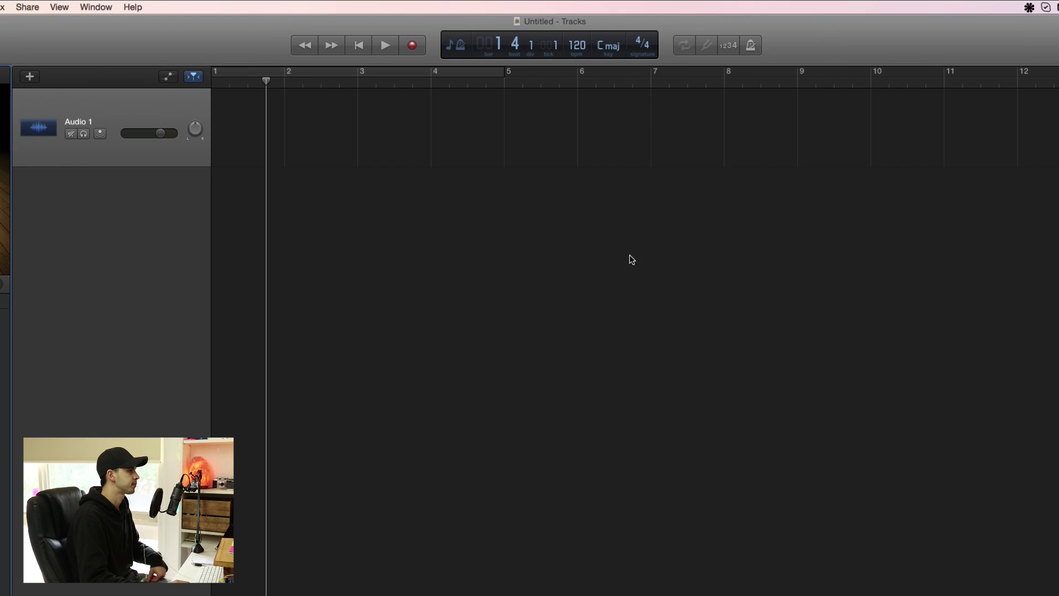
- Add a second microphone audio track that records from Input 3
click(56, 77)
click(403, 271)
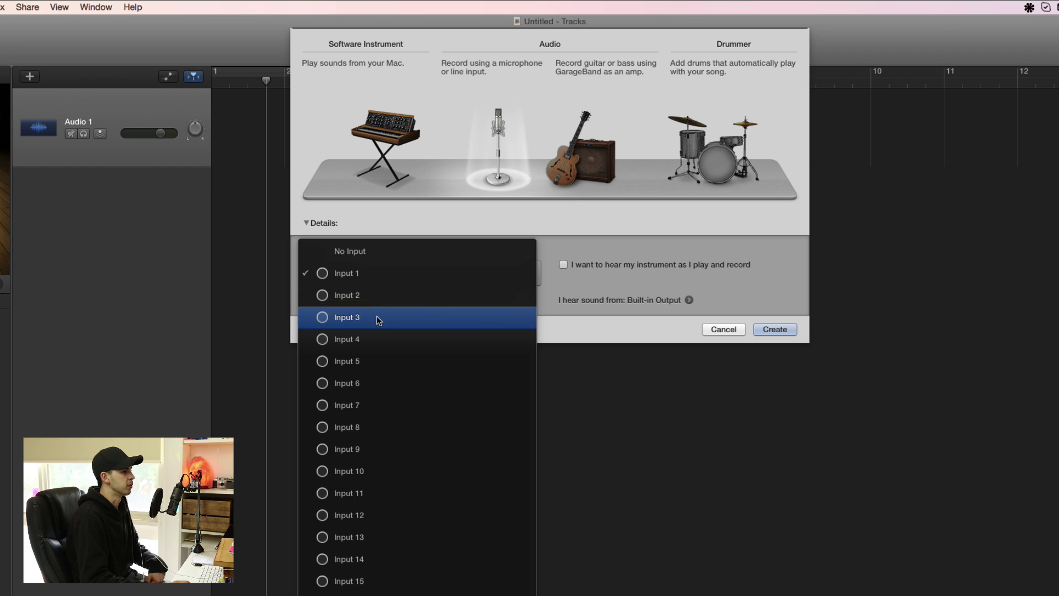
click(393, 318)
click(775, 329)
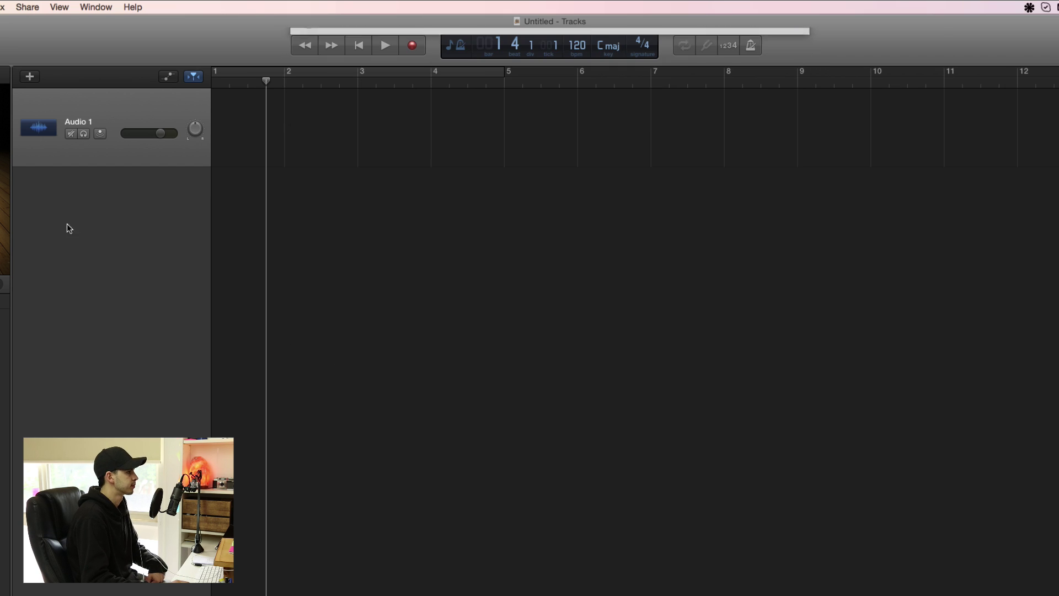
- Rename the second audio track with the host's own name followed by "(Myself)"
double_click(85, 197)
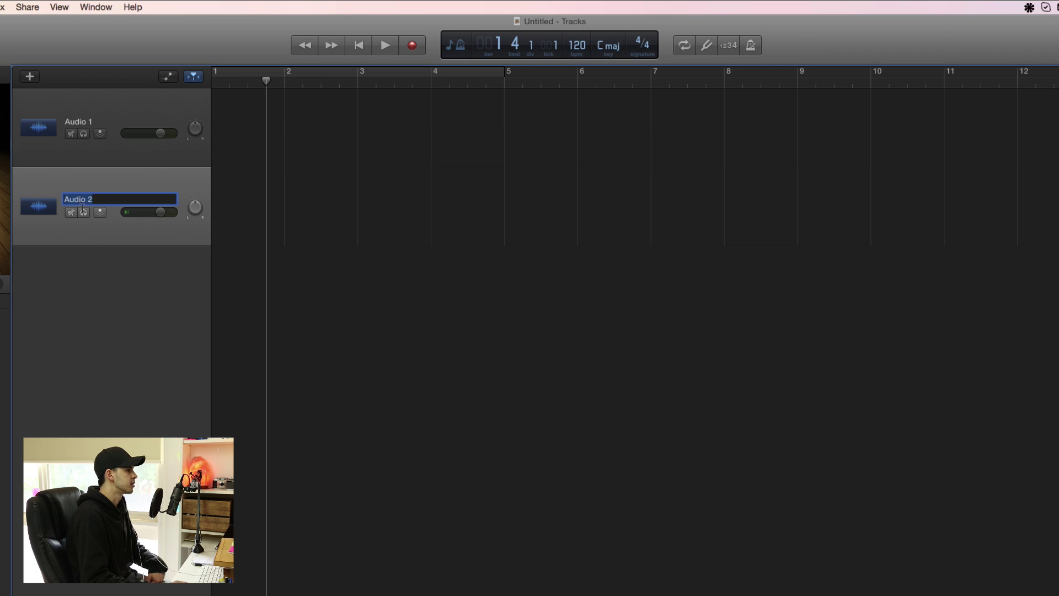
click(95, 286)
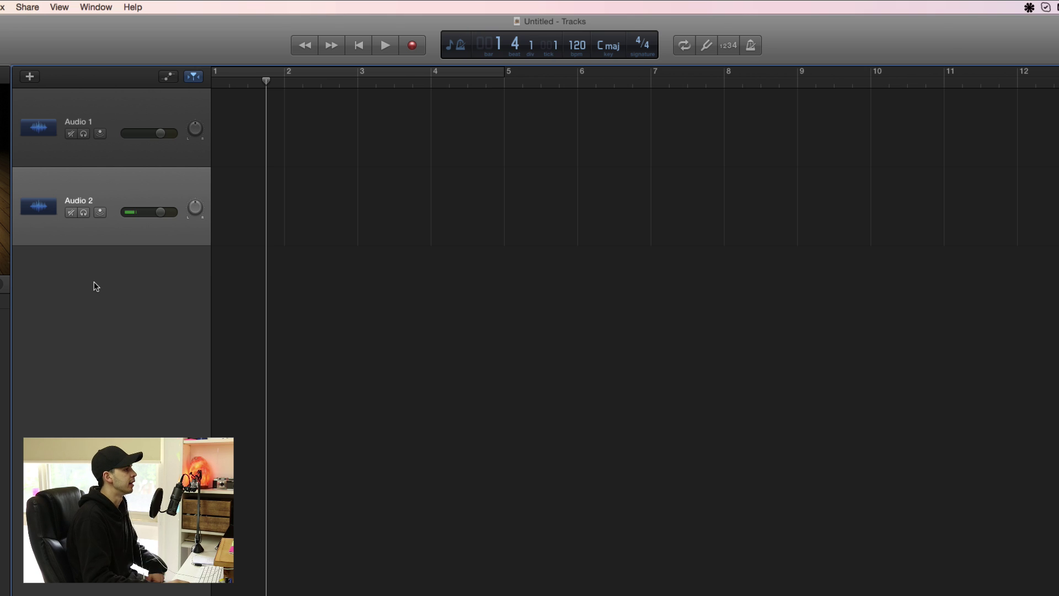
double_click(80, 201)
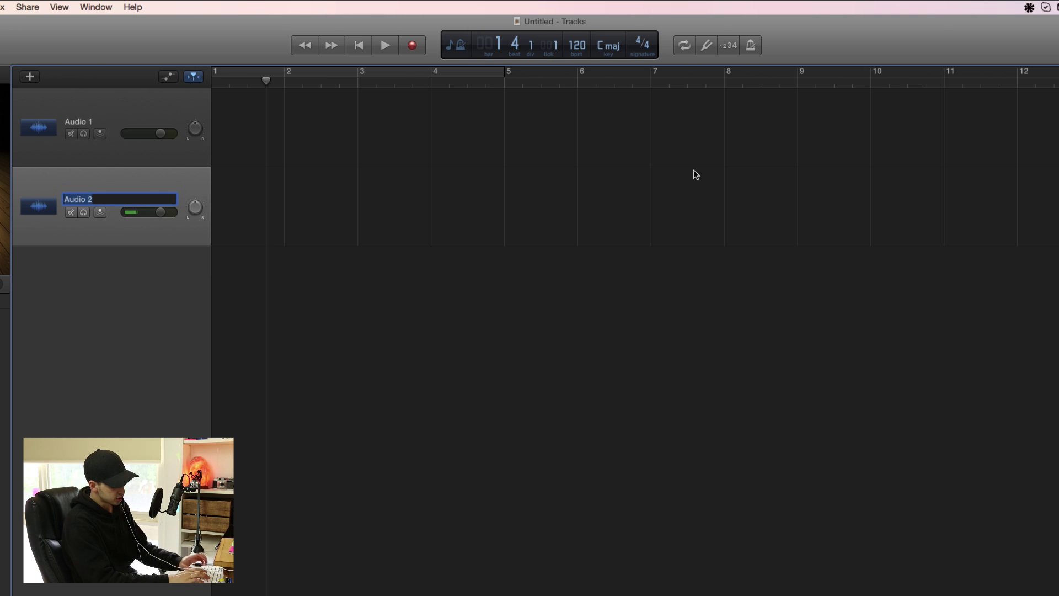
text(PJ (Myself)
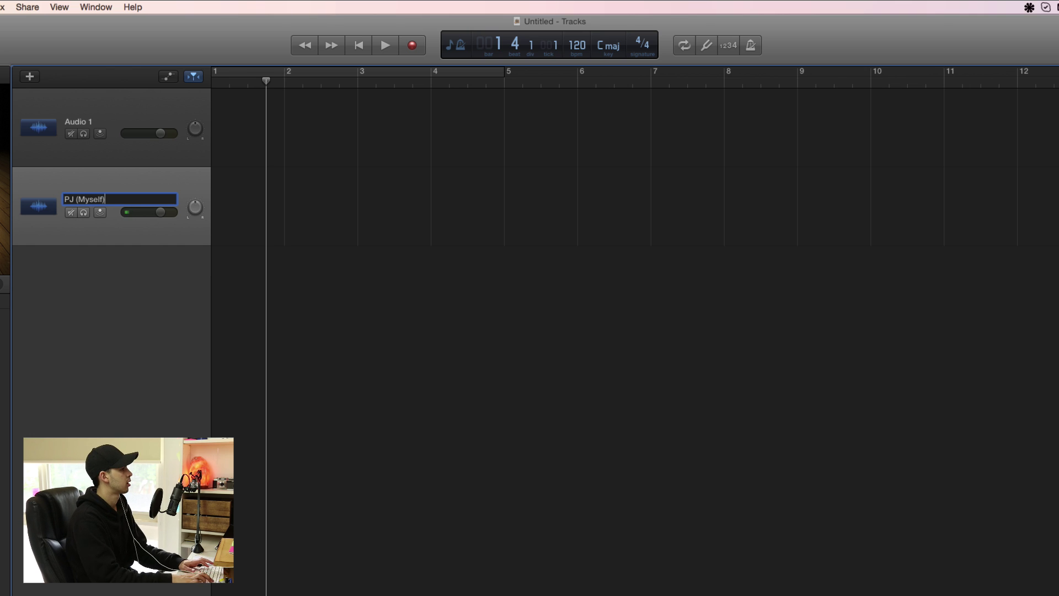
key(Return)
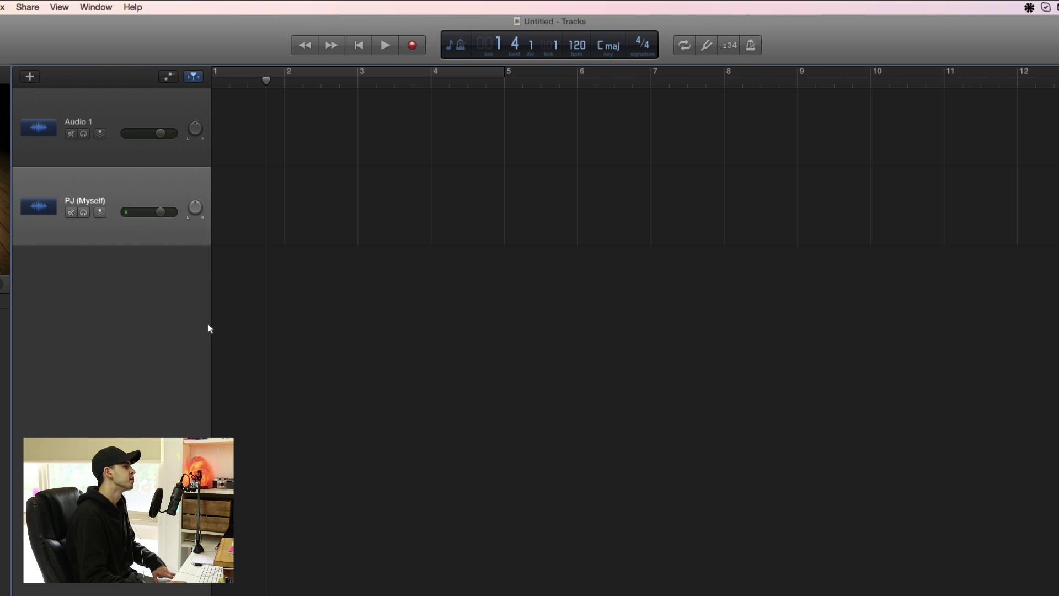
- Rename the first audio track as Skype
double_click(74, 122)
text(Dky)
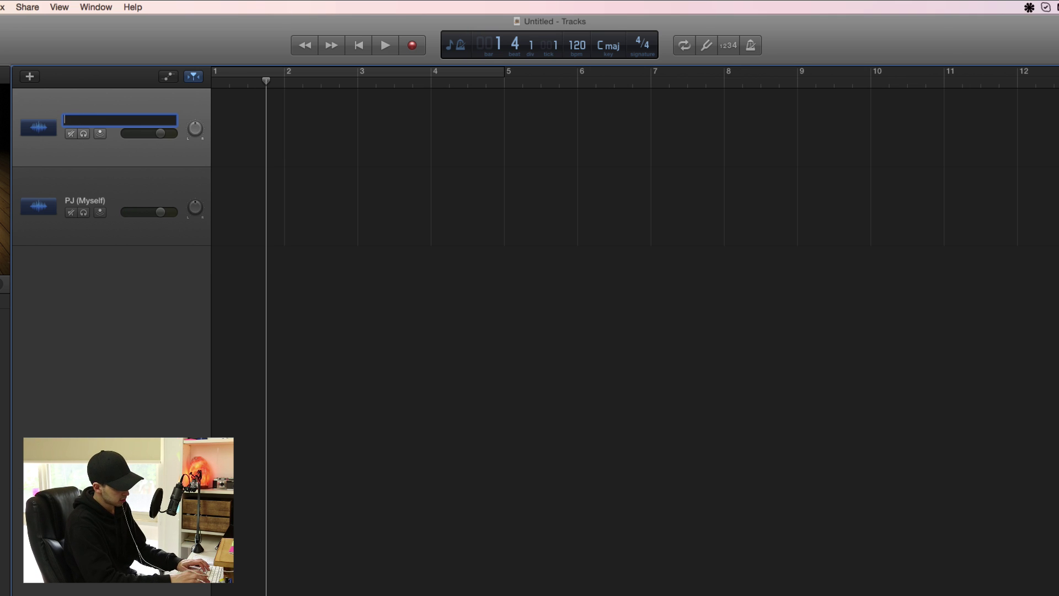
key(Return)
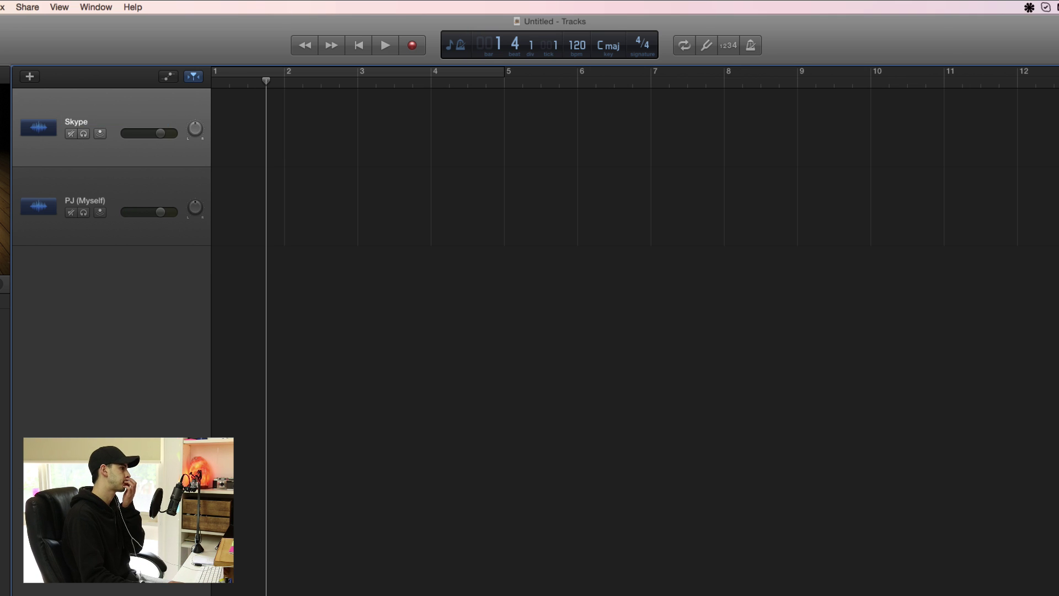
- Show the Record Enable control in the headers of both audio tracks
click(111, 193)
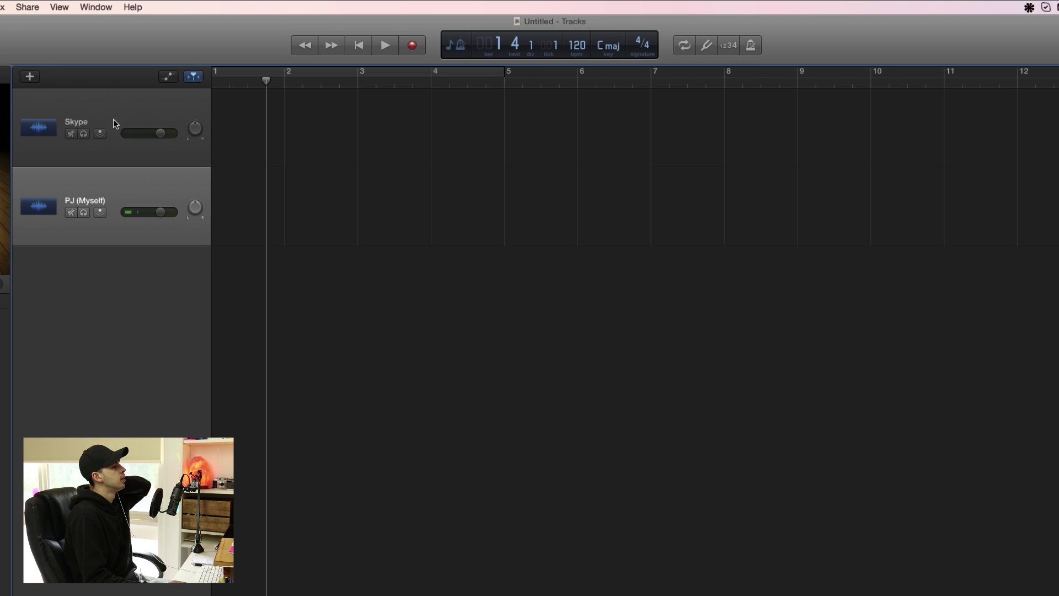
right_click(122, 184)
mouse_move(186, 253)
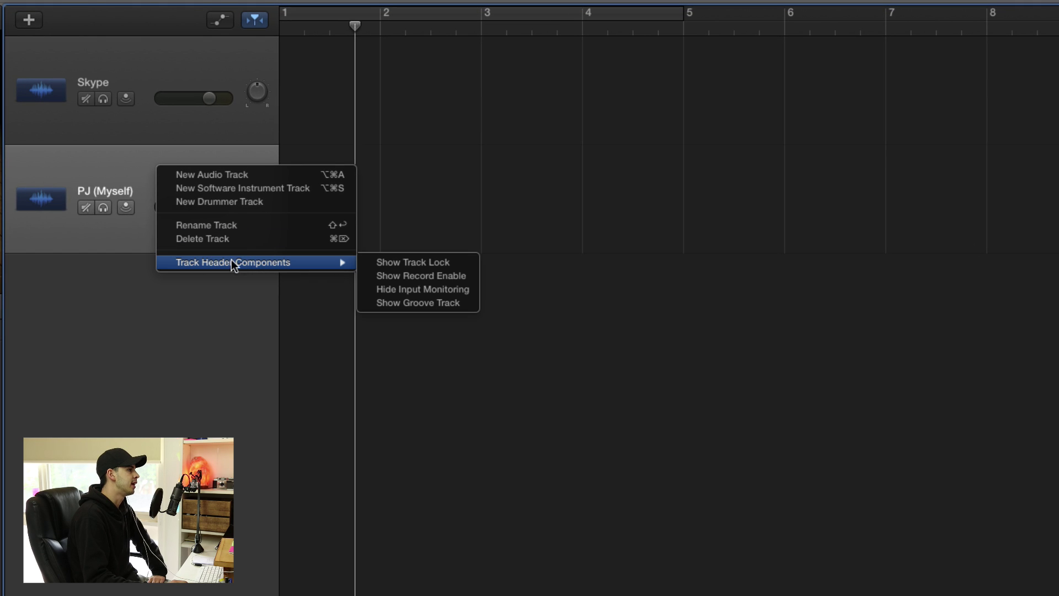
click(425, 276)
- Turn on input monitoring for the Skype track and return the playhead to the start of the project
right_click(128, 157)
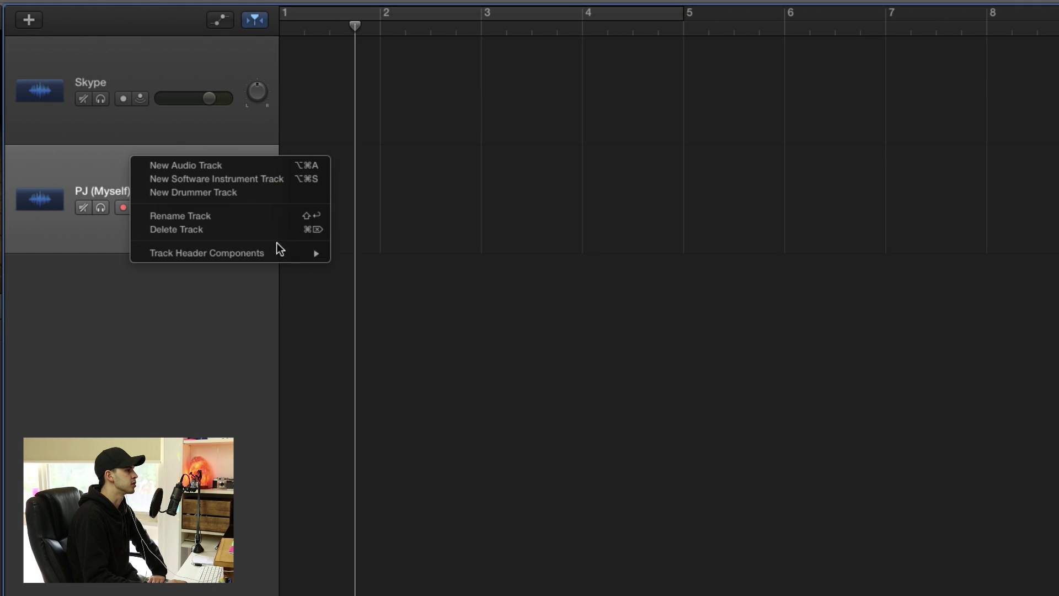
mouse_move(286, 252)
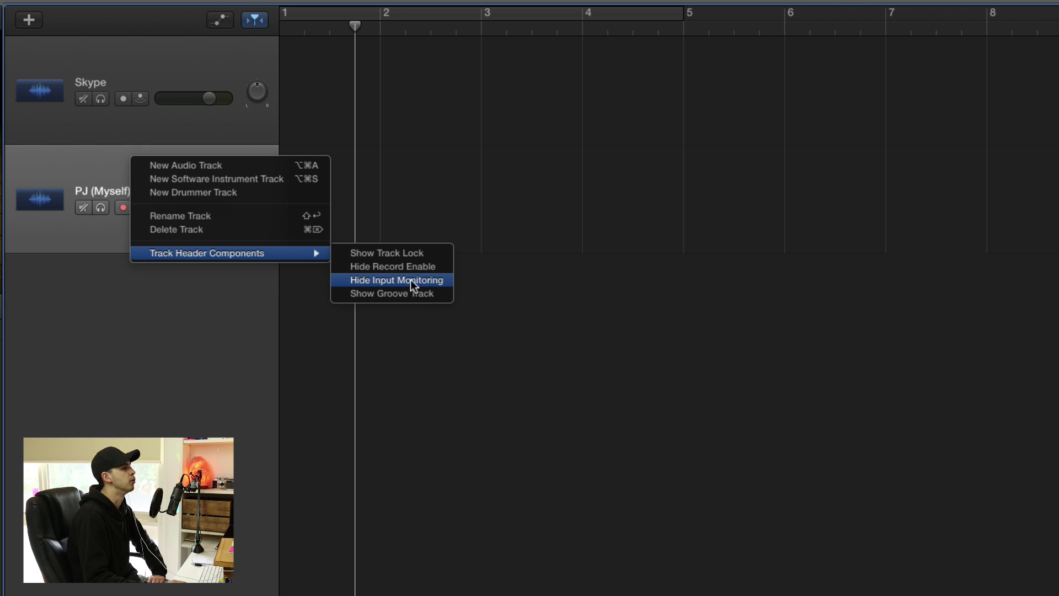
click(127, 300)
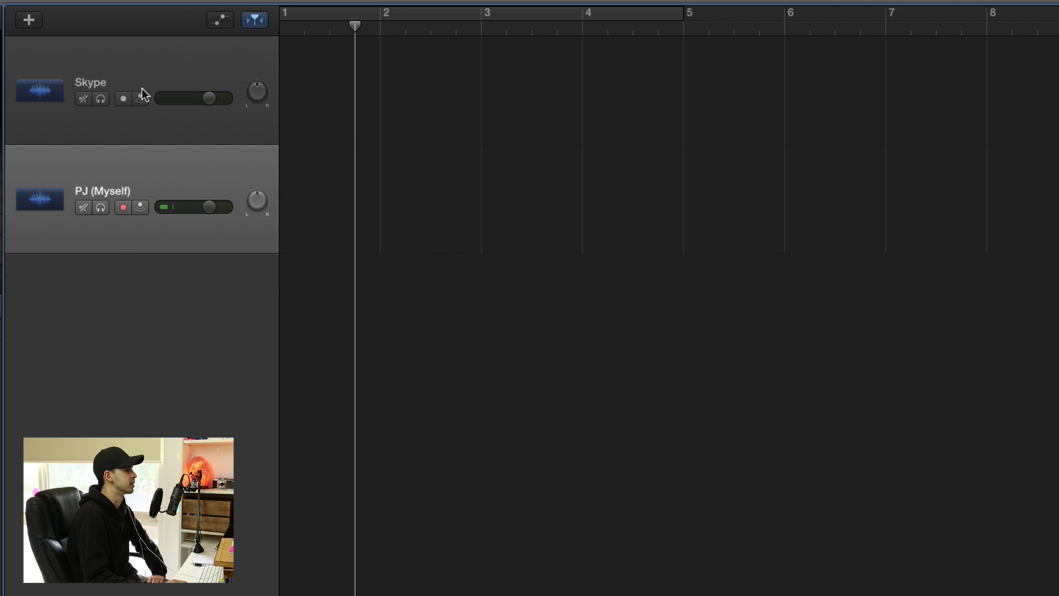
click(123, 208)
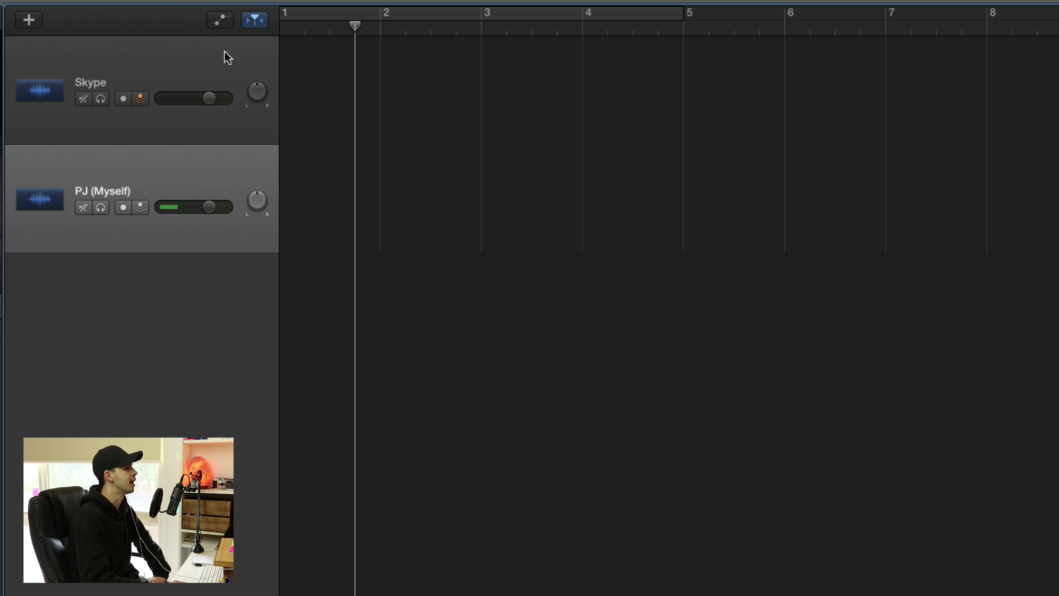
key(Return)
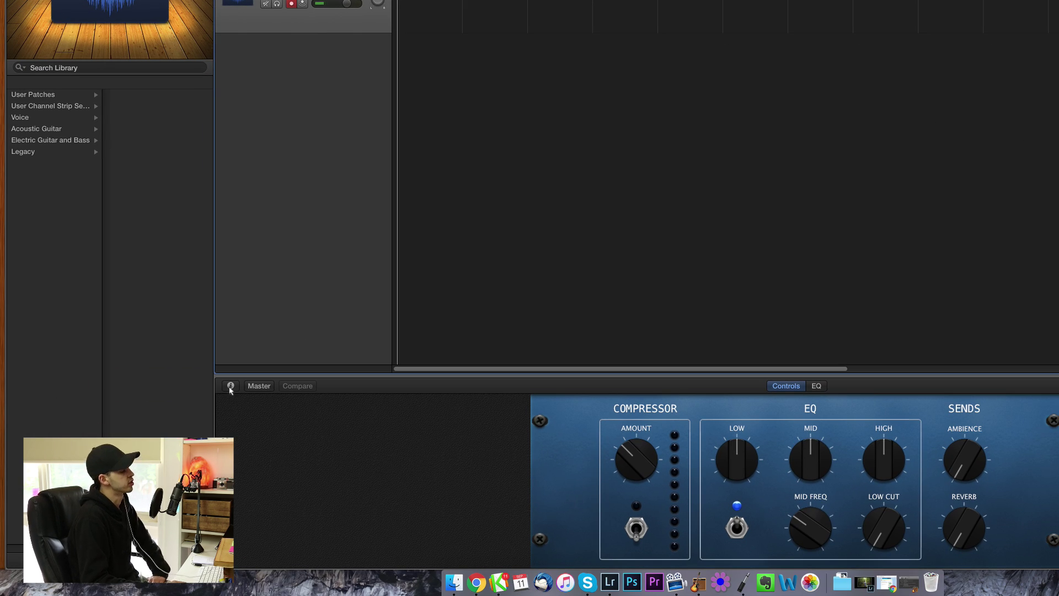
- Show the Recording Settings of the host's own track and check which Soundflower (16ch) input it uses
click(230, 387)
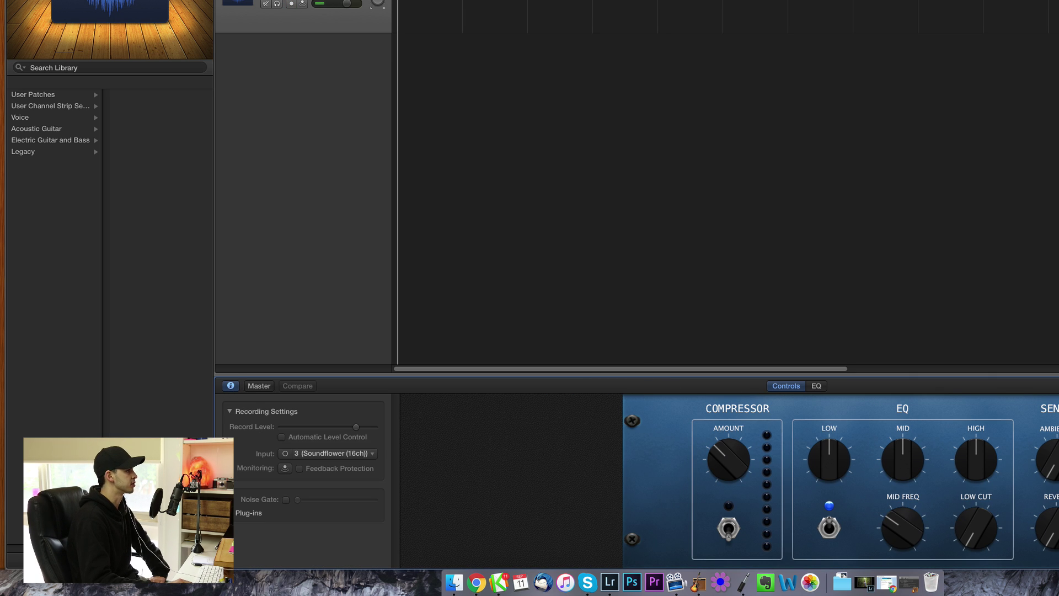
key(b)
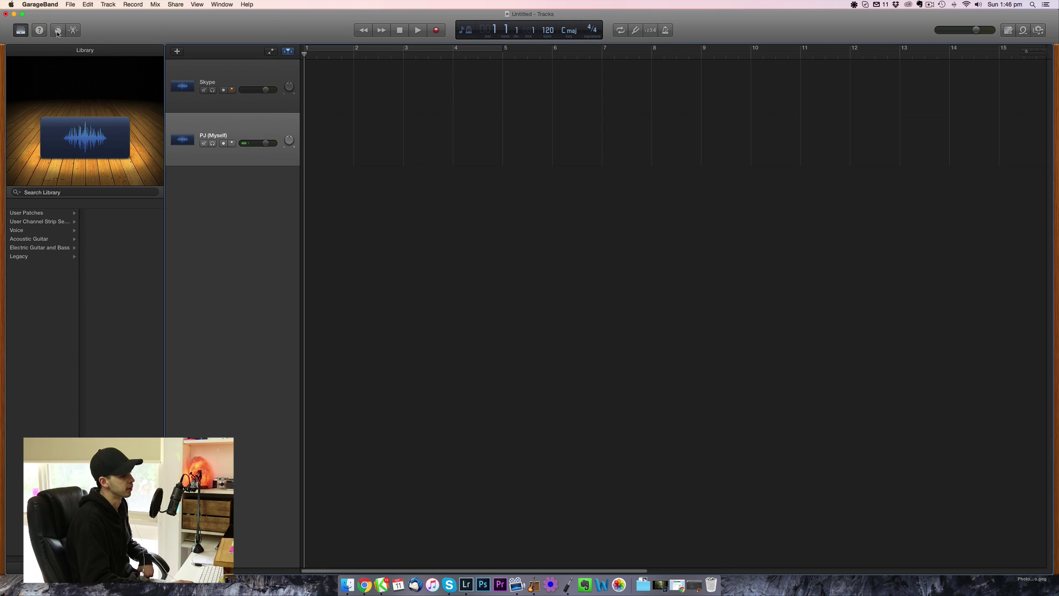
click(57, 30)
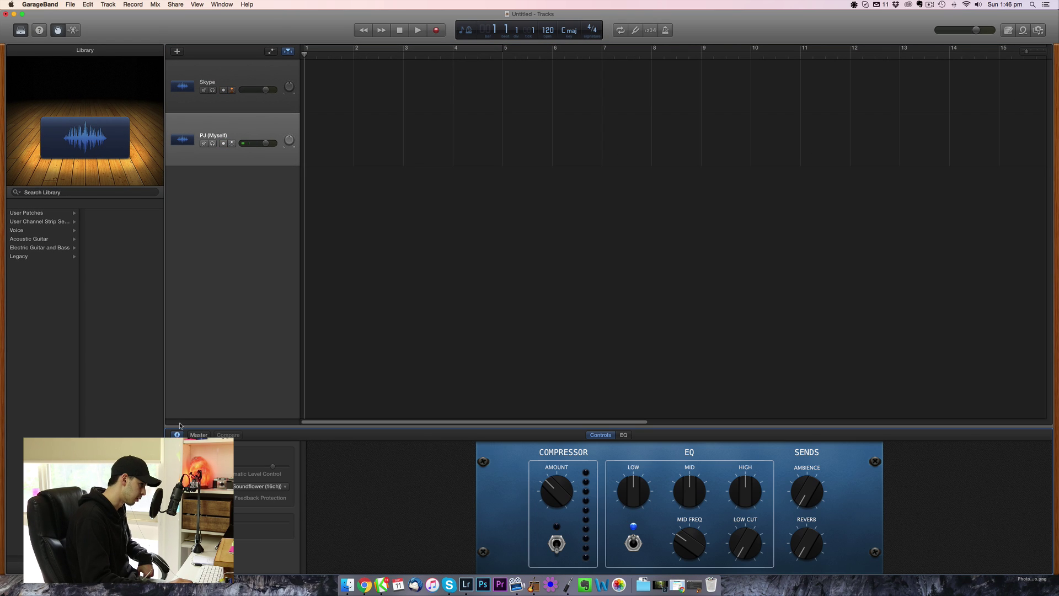
click(247, 489)
click(338, 485)
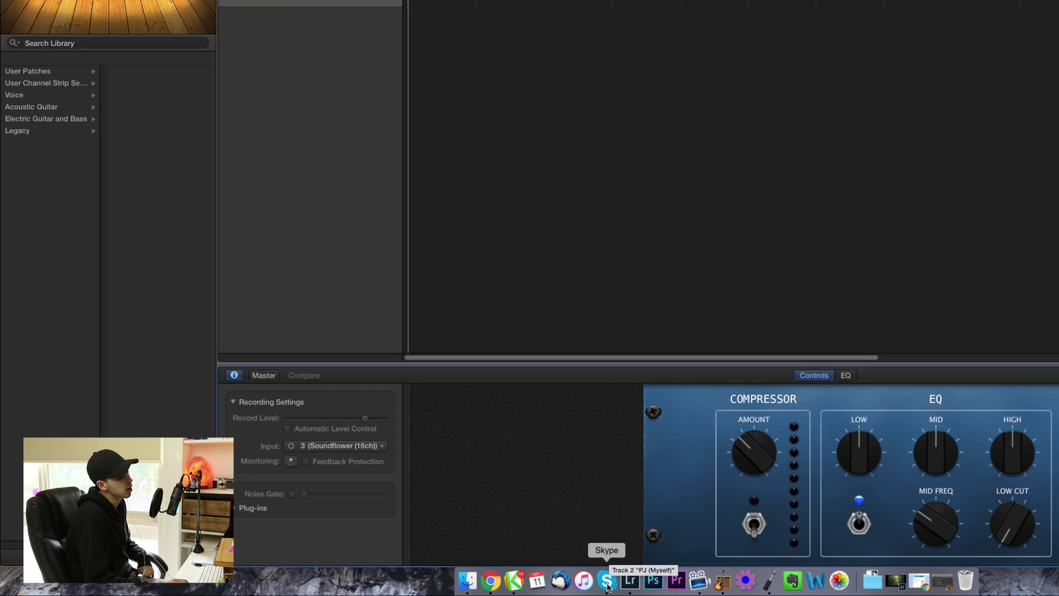
- Glance at Skype, return to GarageBand and start recording with both audio tracks record-enabled
click(793, 575)
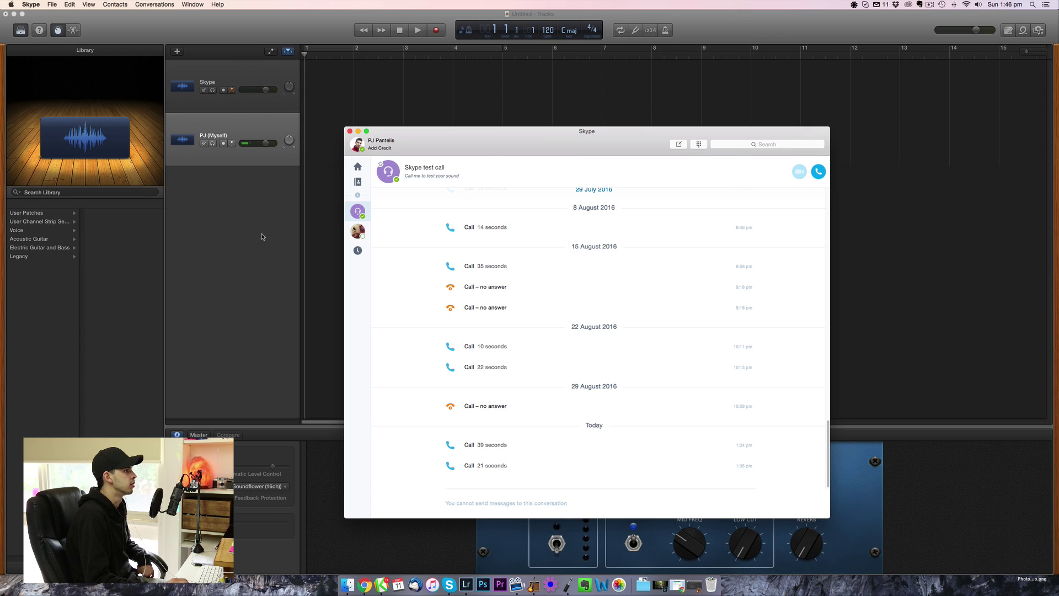
click(241, 270)
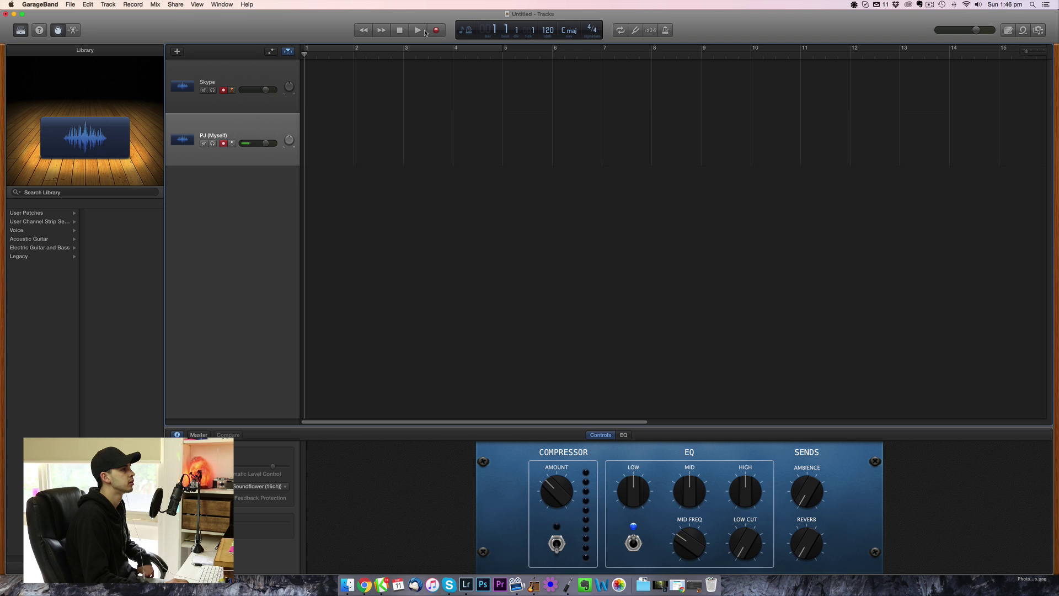
click(434, 30)
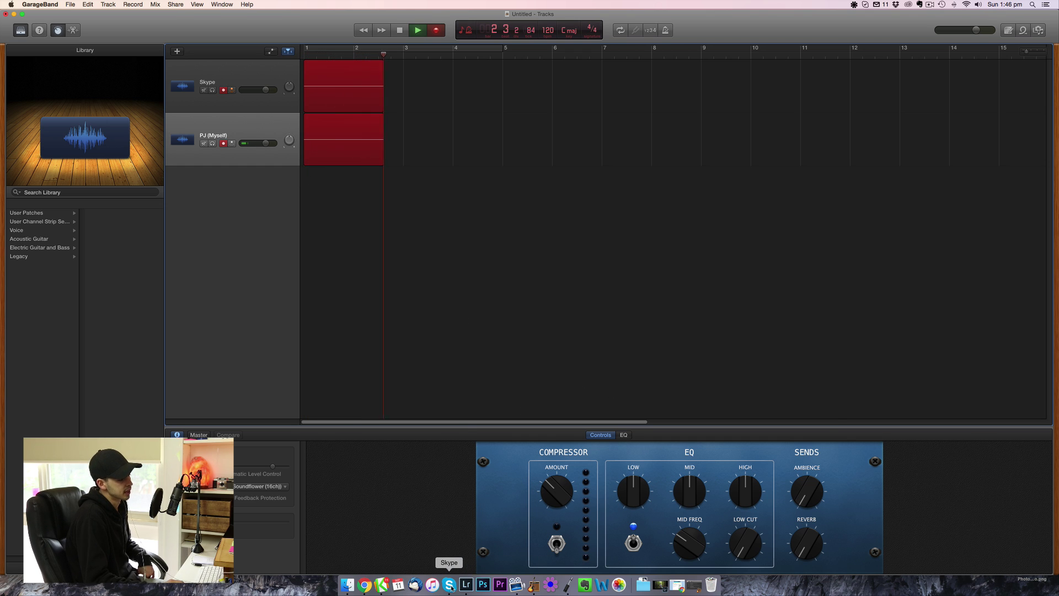
- Switch to Skype, move its window below the recording tracks and place a Skype test call
click(450, 585)
drag(772, 128, 717, 179)
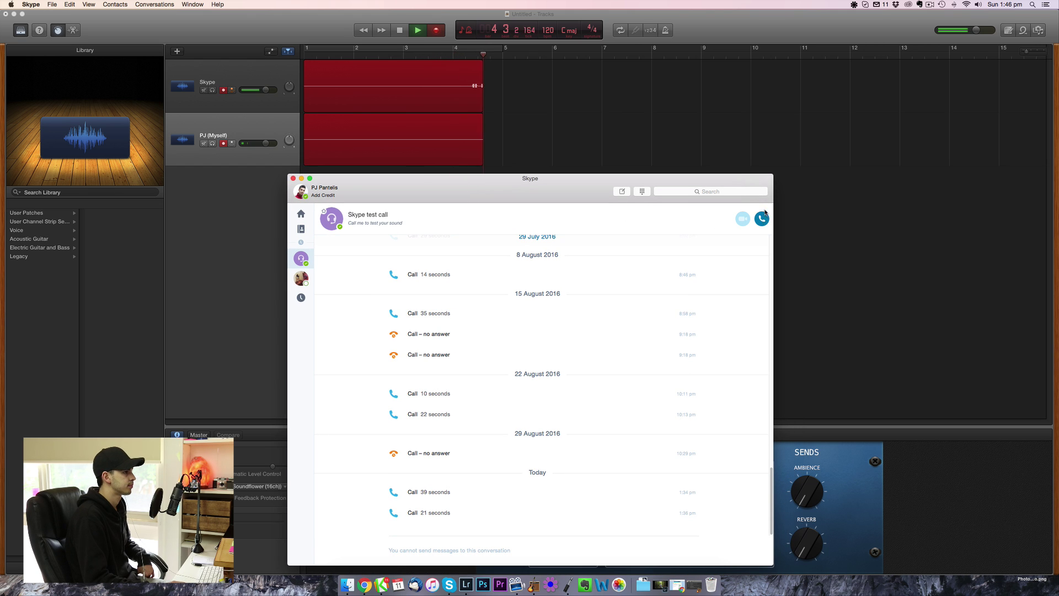
click(762, 219)
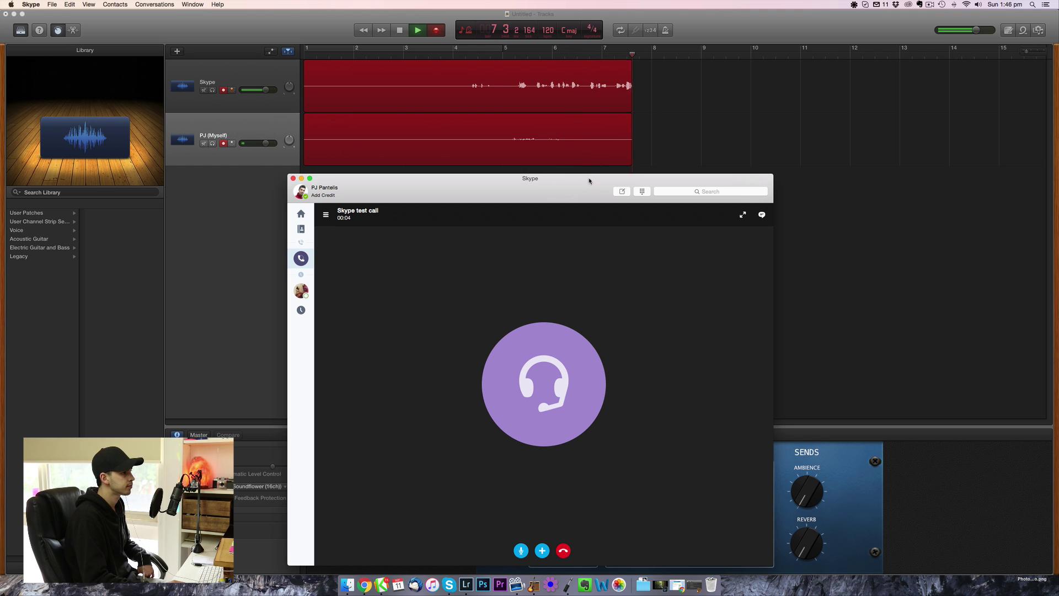
- Move the Skype call window up and bring GarageBand back to the front while the test call records
drag(588, 181, 602, 128)
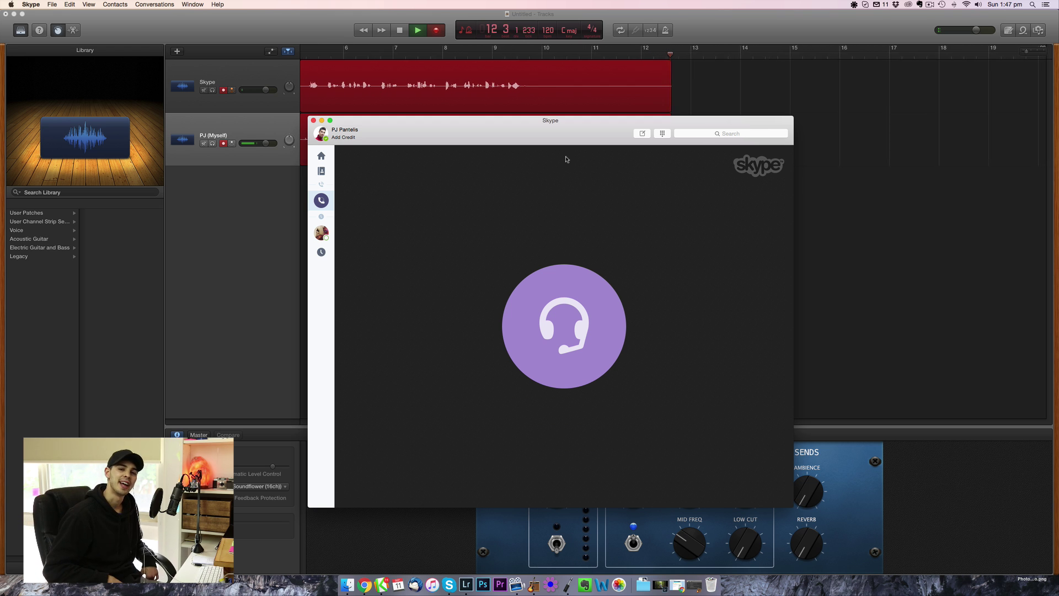
mouse_move(594, 473)
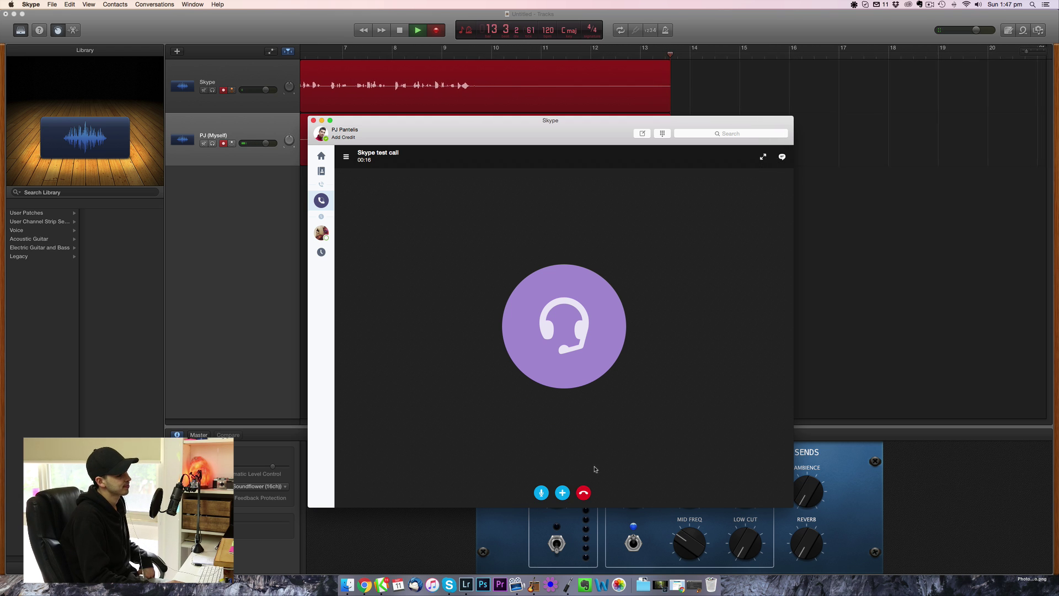
click(254, 282)
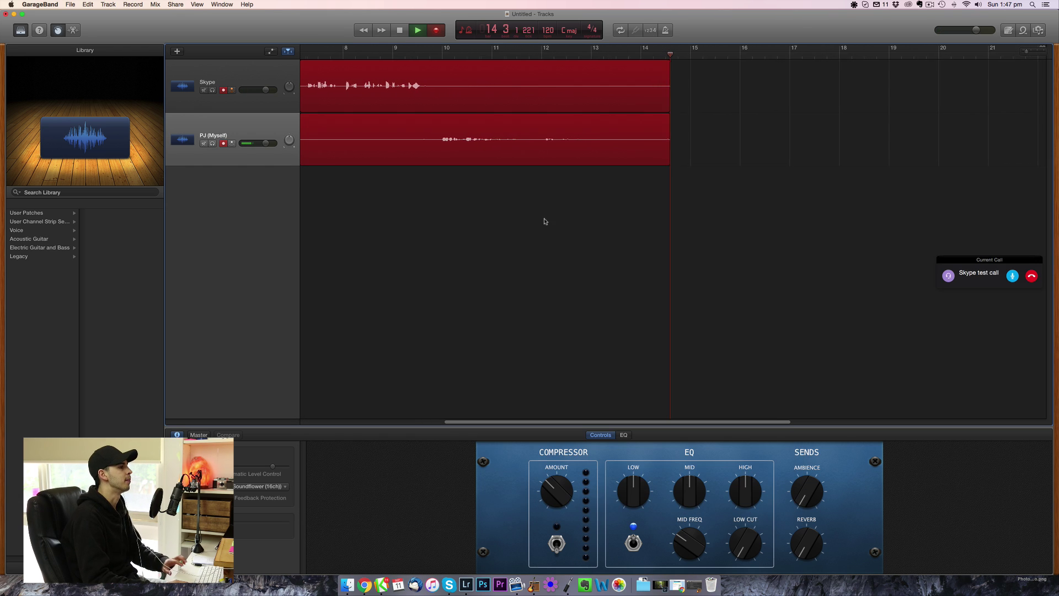
- Stop recording and play both recorded tracks back from bar 8 to about bar 13
key(space)
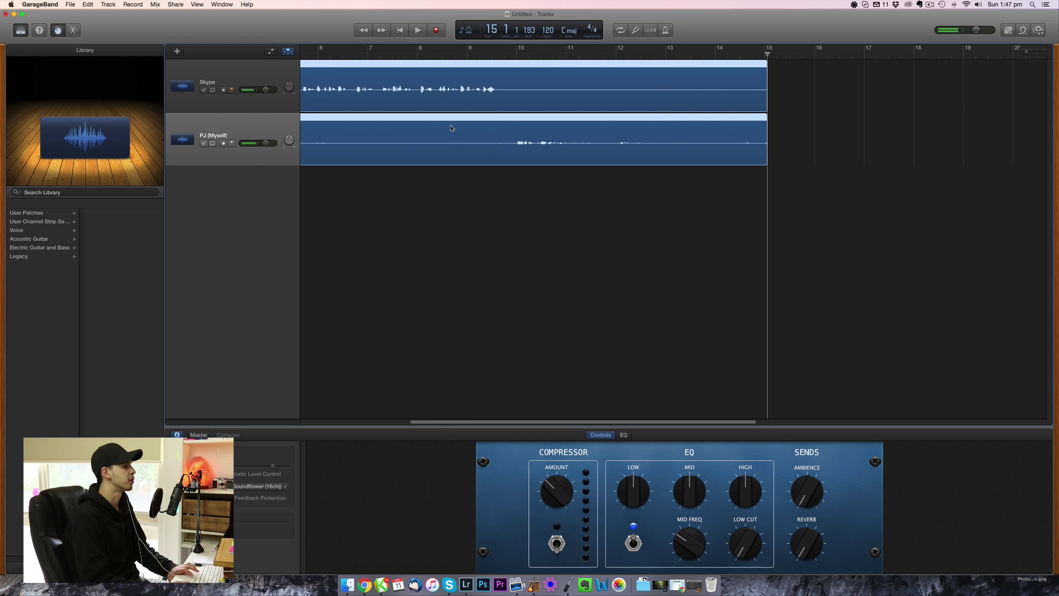
scroll(451, 128, left, 3)
click(505, 50)
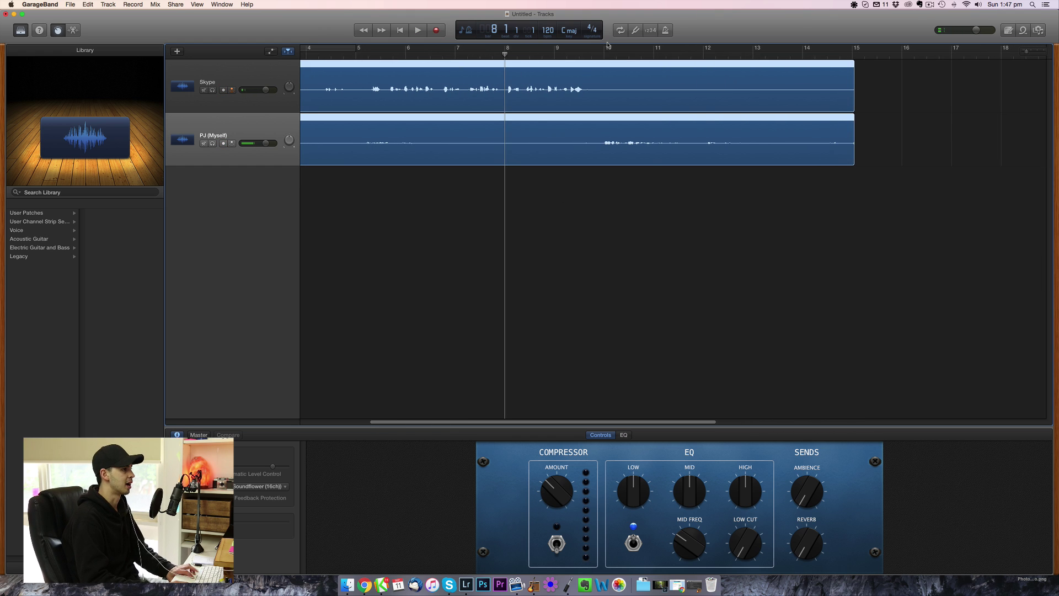
key(space)
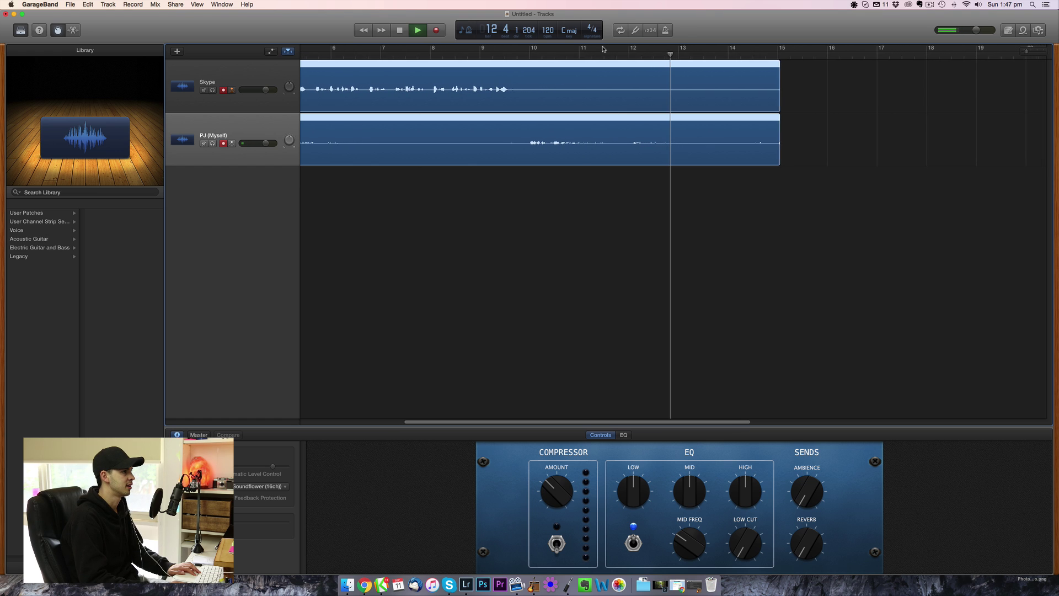
key(space)
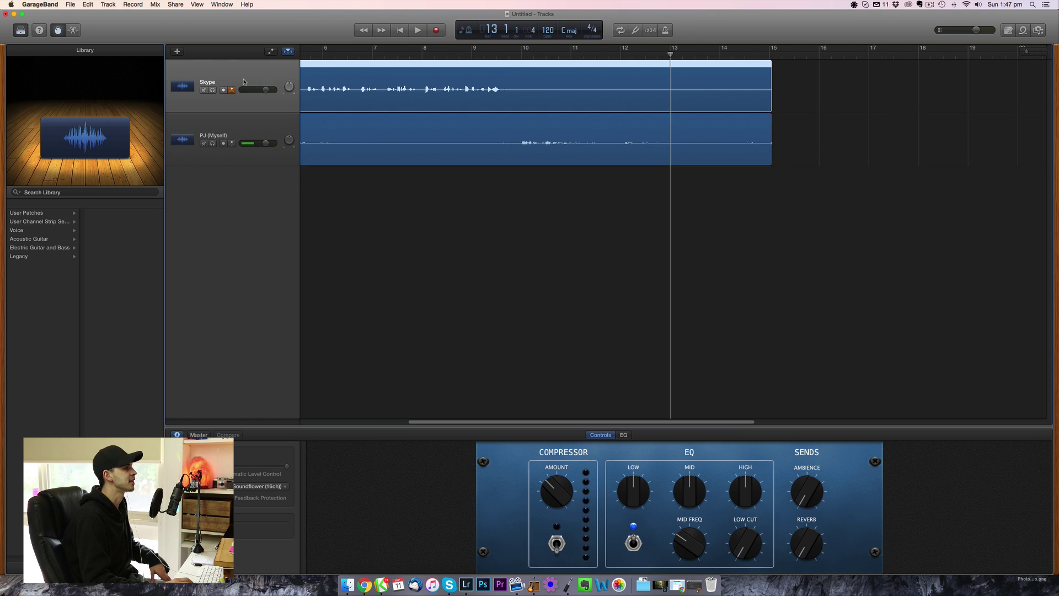
- Select the host's own track and compare its recorded waveform with the Skype track from bar 1
click(241, 127)
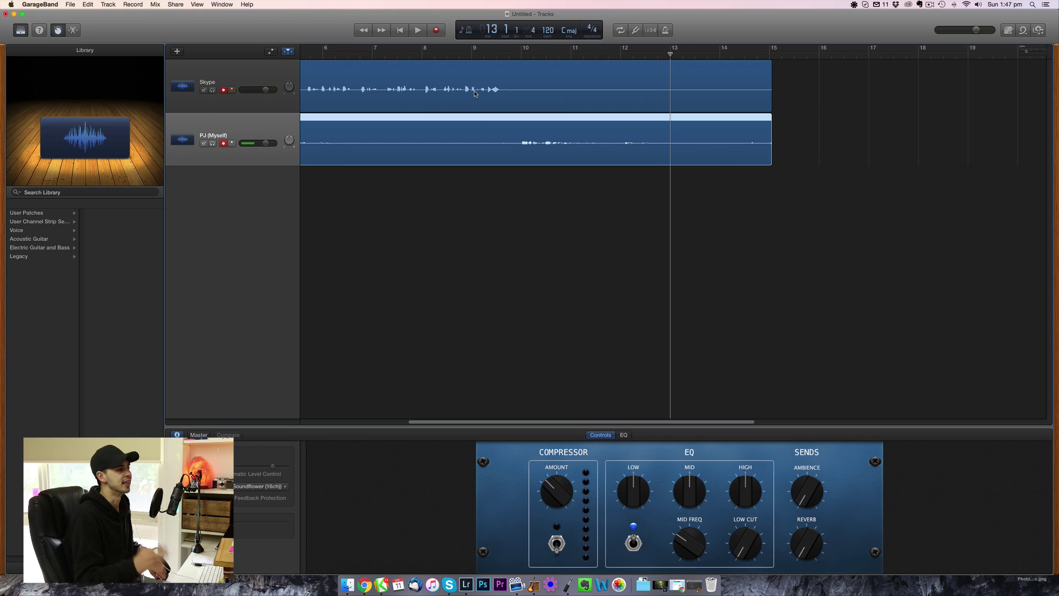
scroll(402, 78, left, 8)
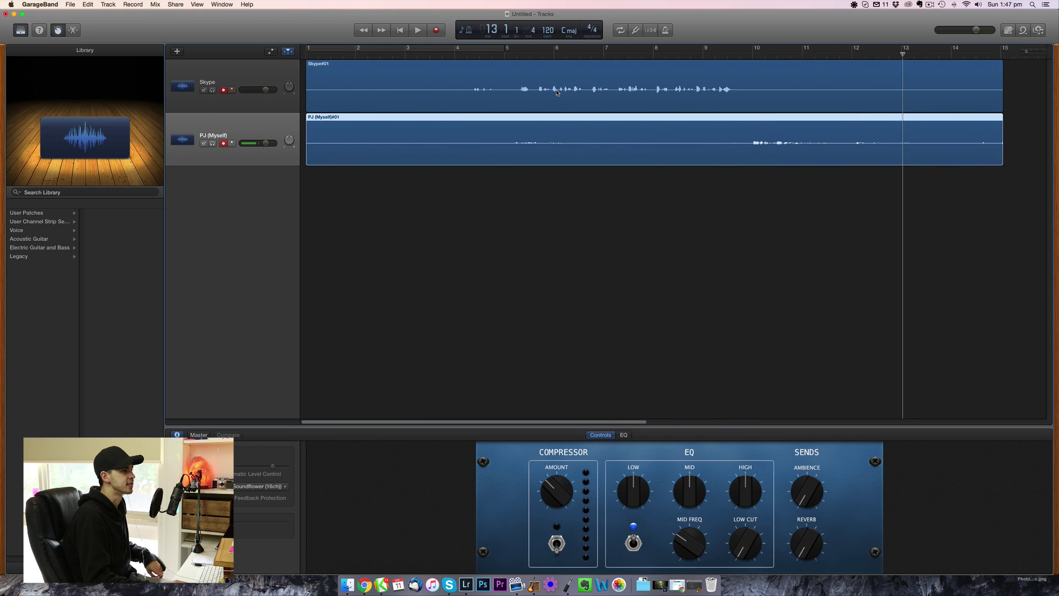